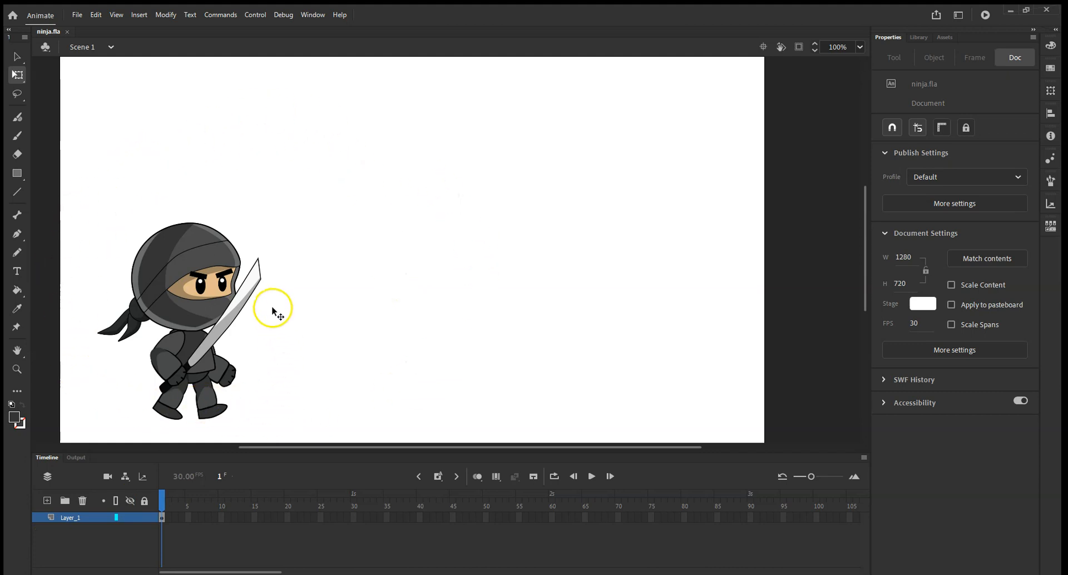
# Convert the ninja bitmap into a symbol named "ninja".
pyautogui.click(210, 282)
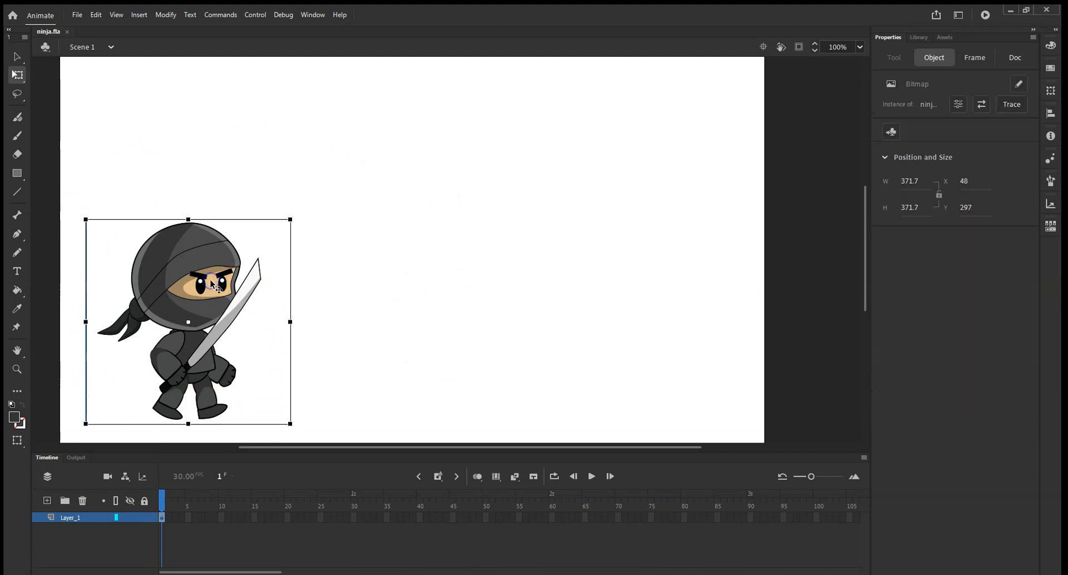
pyautogui.rightClick(186, 307)
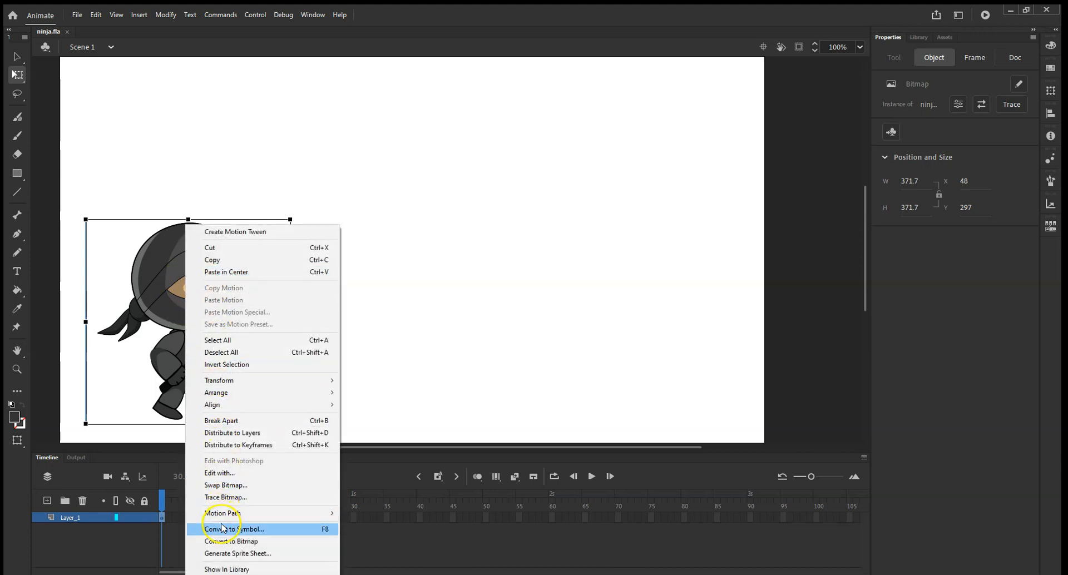
pyautogui.click(225, 529)
pyautogui.write('ninja')
pyautogui.click(612, 108)
# Enter the ninja symbol to edit its contents.
pyautogui.doubleClick(65, 517)
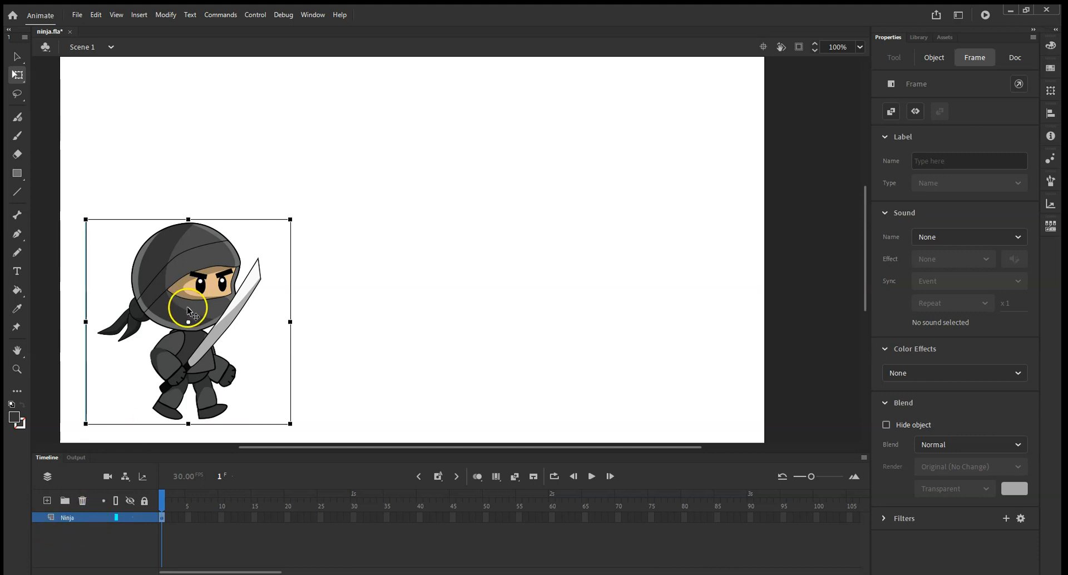
pyautogui.doubleClick(173, 273)
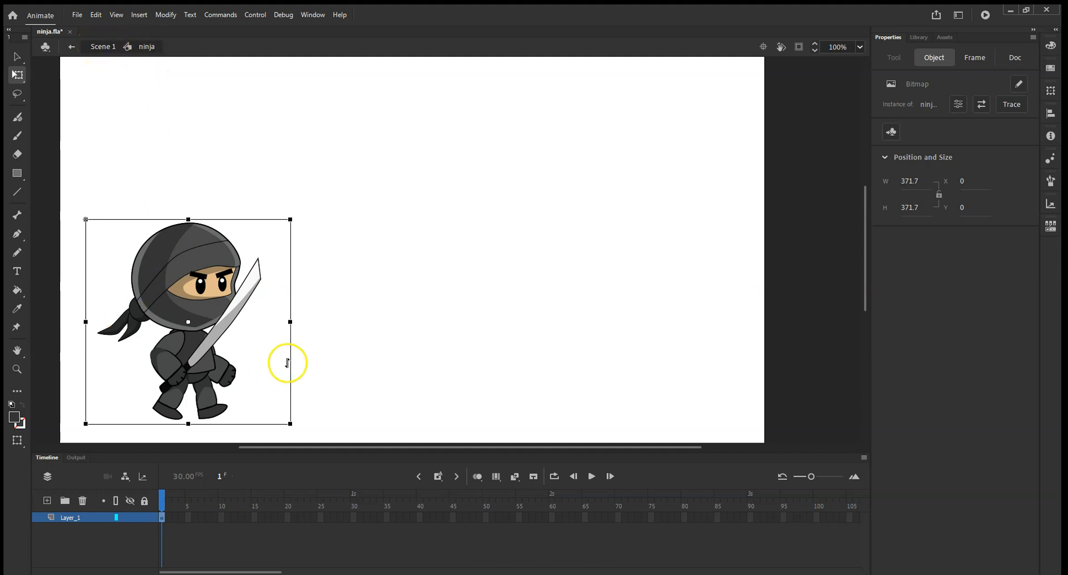
pyautogui.click(377, 360)
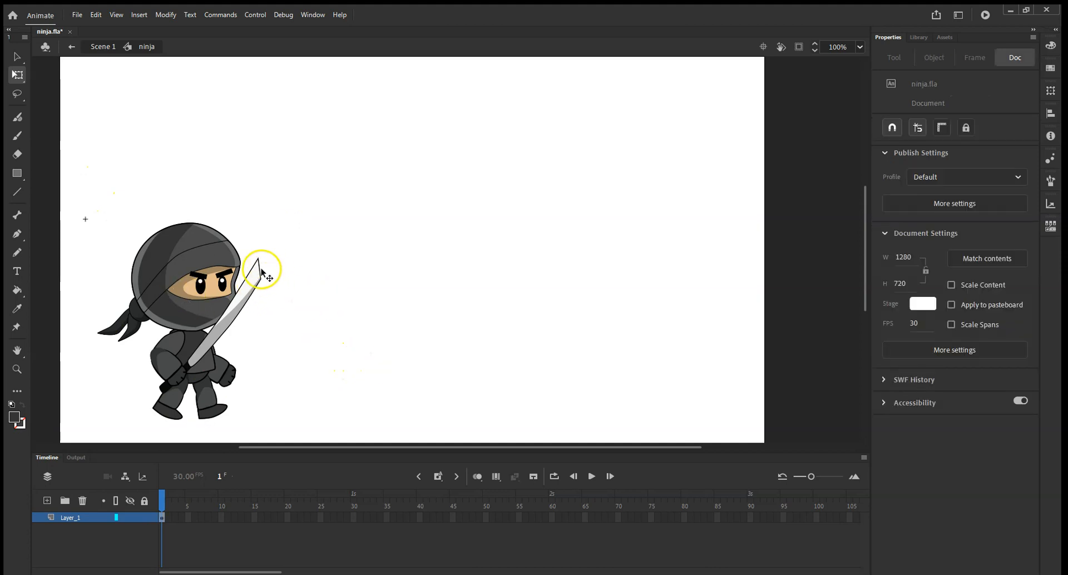
# Switch to the Oval tool with the ninja head's dark grey sampled as the fill colour.
pyautogui.click(18, 176)
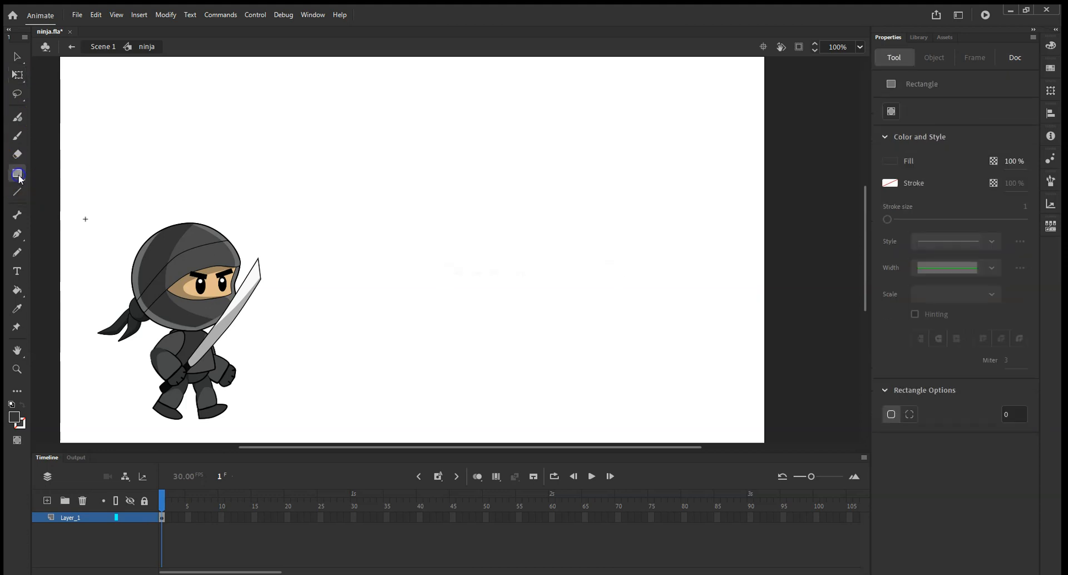
pyautogui.click(65, 208)
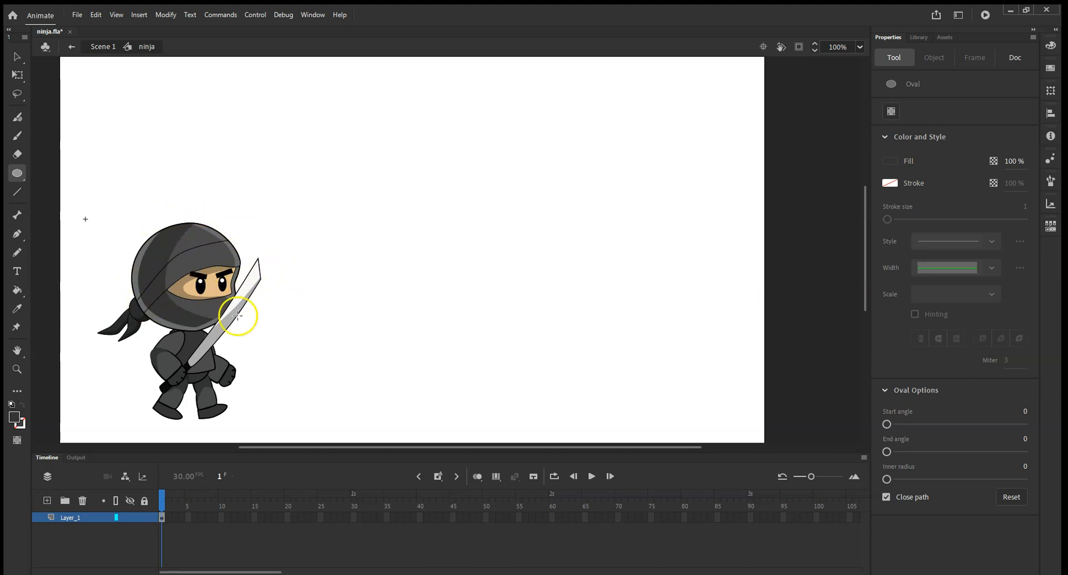
pyautogui.click(16, 309)
pyautogui.click(216, 253)
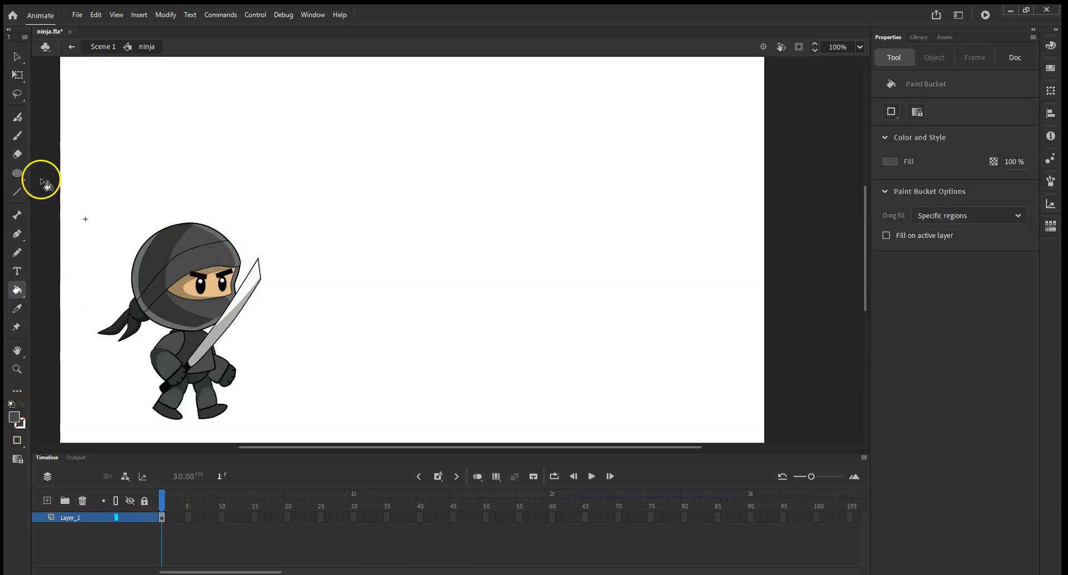
pyautogui.click(18, 175)
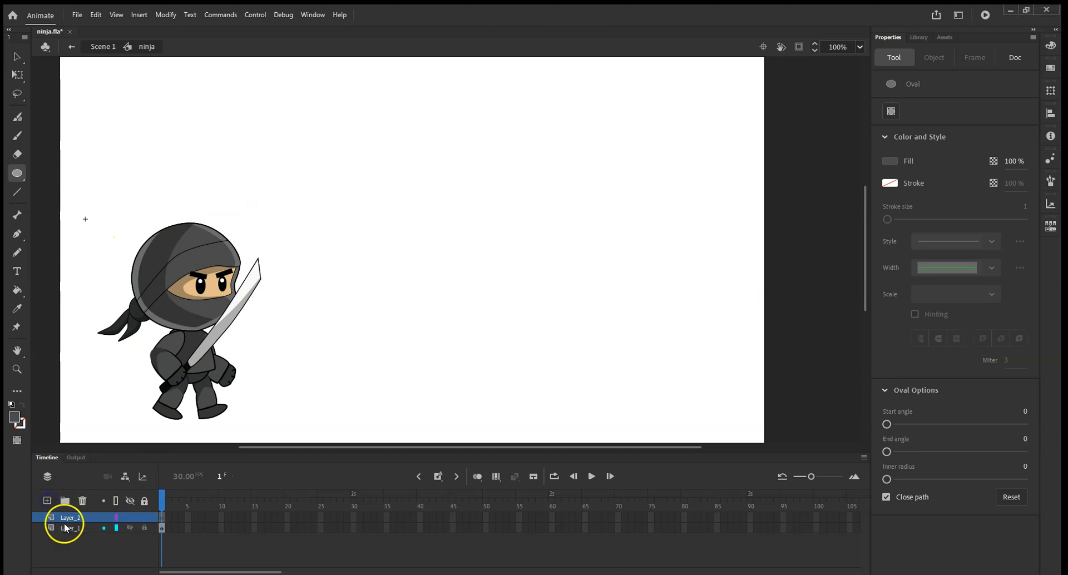
# Rename the new layer to "head".
pyautogui.doubleClick(69, 517)
pyautogui.write('head')
pyautogui.press('Return')
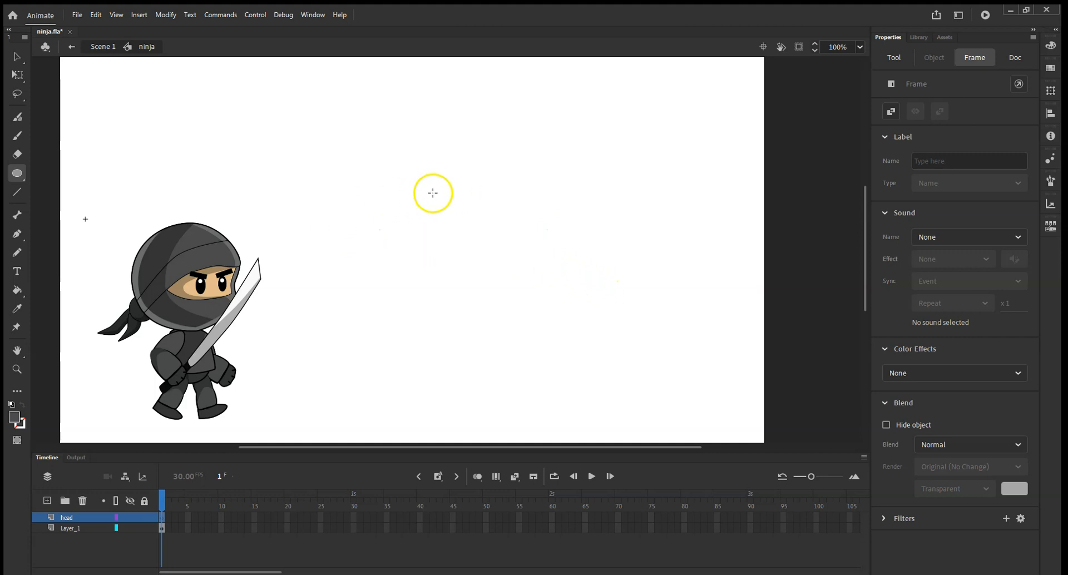
# Draw a dark grey circle about 95 px wide on the head layer.
pyautogui.moveTo(498, 174)
pyautogui.mouseDown()
pyautogui.moveTo(609, 270)
pyautogui.moveTo(593, 263)
pyautogui.moveTo(597, 271)
pyautogui.mouseUp()
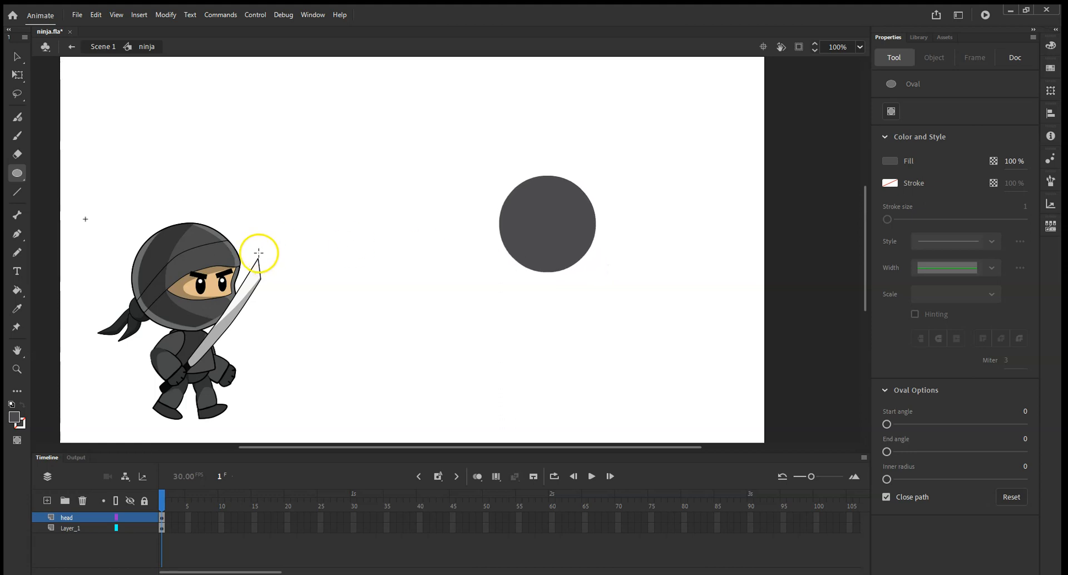
# Draw two slanted lines across the circle to mark out the face band.
pyautogui.click(18, 192)
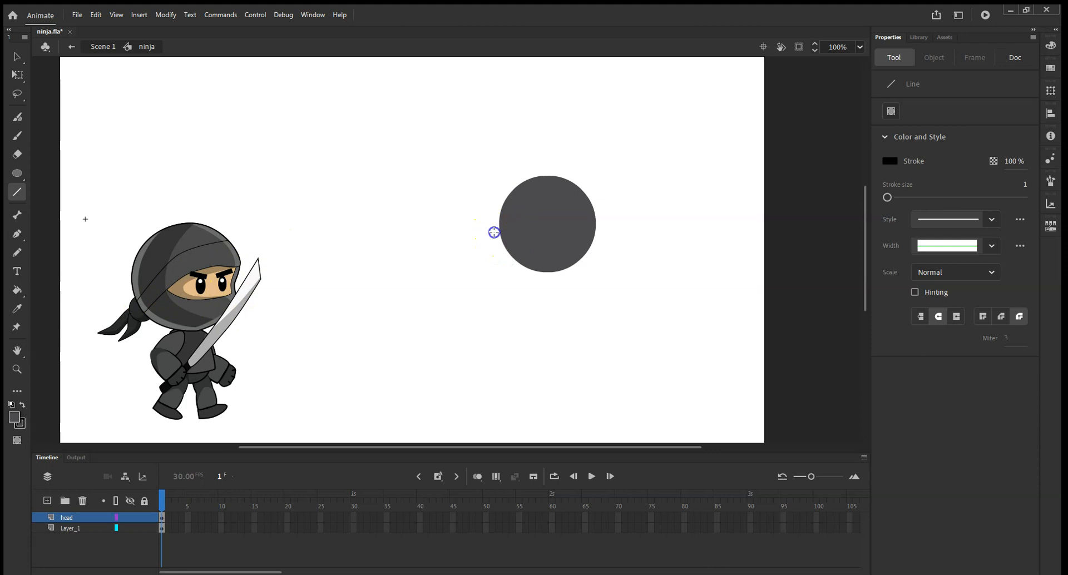
pyautogui.moveTo(603, 192); pyautogui.dragTo(603, 193)
pyautogui.moveTo(501, 260); pyautogui.dragTo(568, 237)
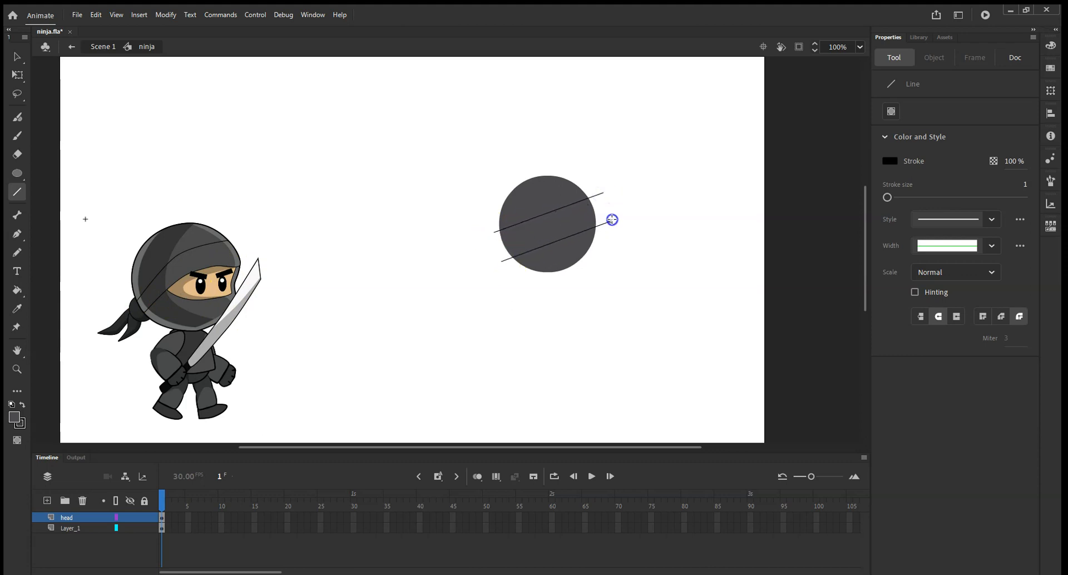
pyautogui.hotkey('ctrl', 'z')
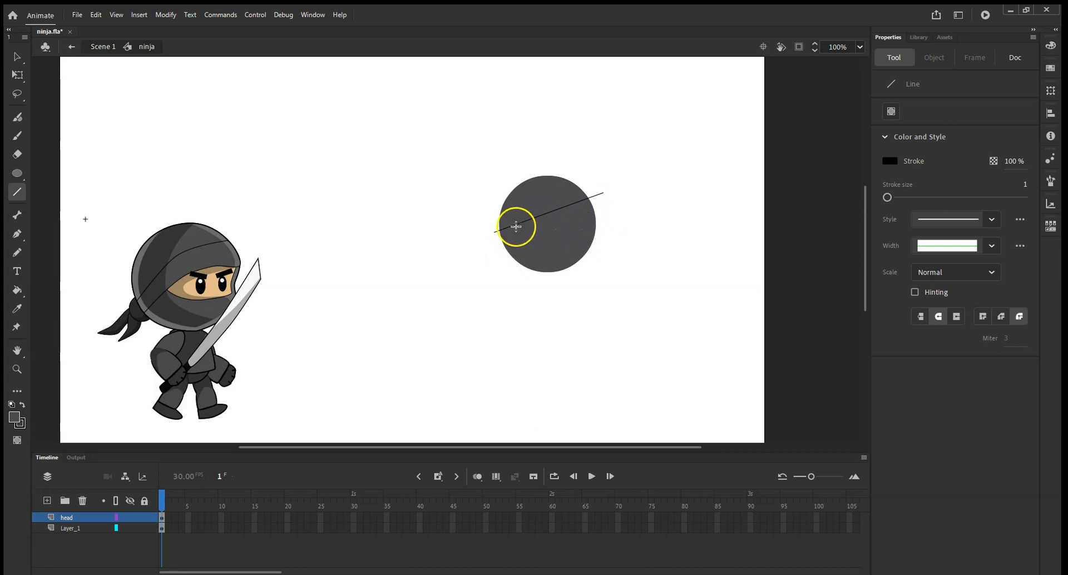
pyautogui.moveTo(492, 239); pyautogui.dragTo(617, 221)
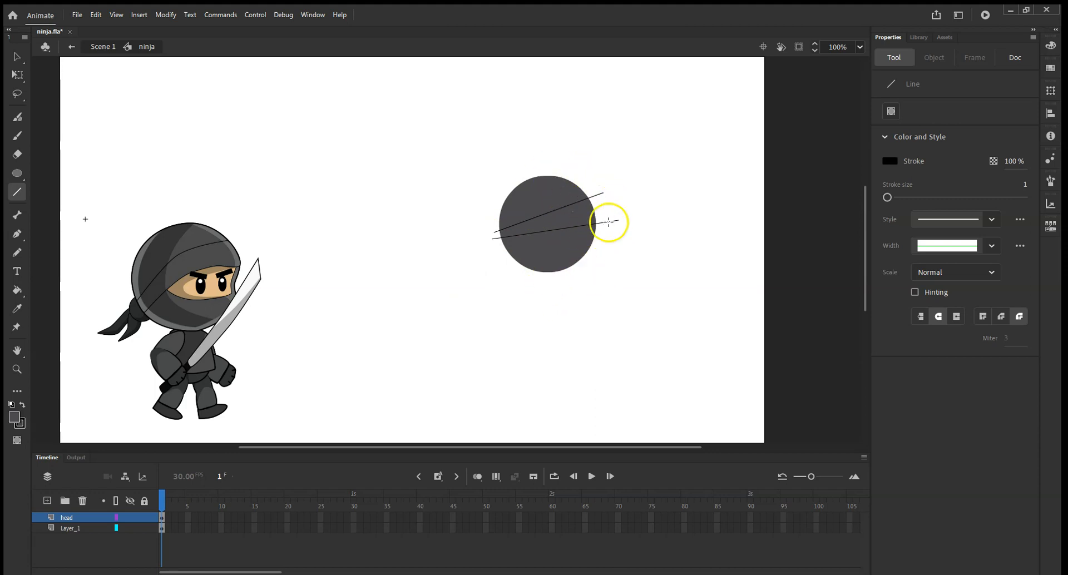
# Delete the line ends sticking out beyond the circle on both sides.
pyautogui.click(17, 56)
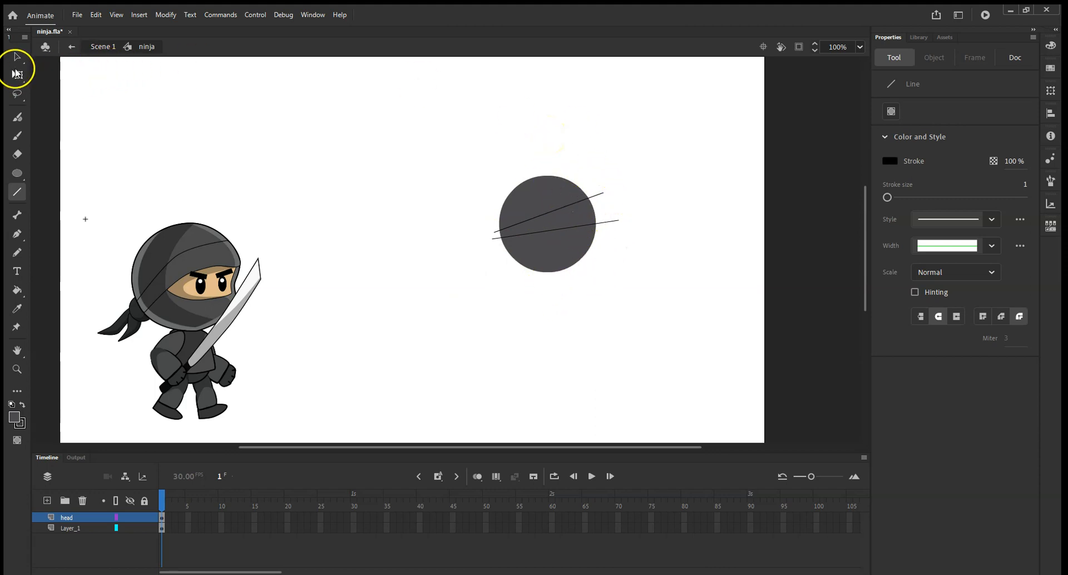
pyautogui.click(596, 195)
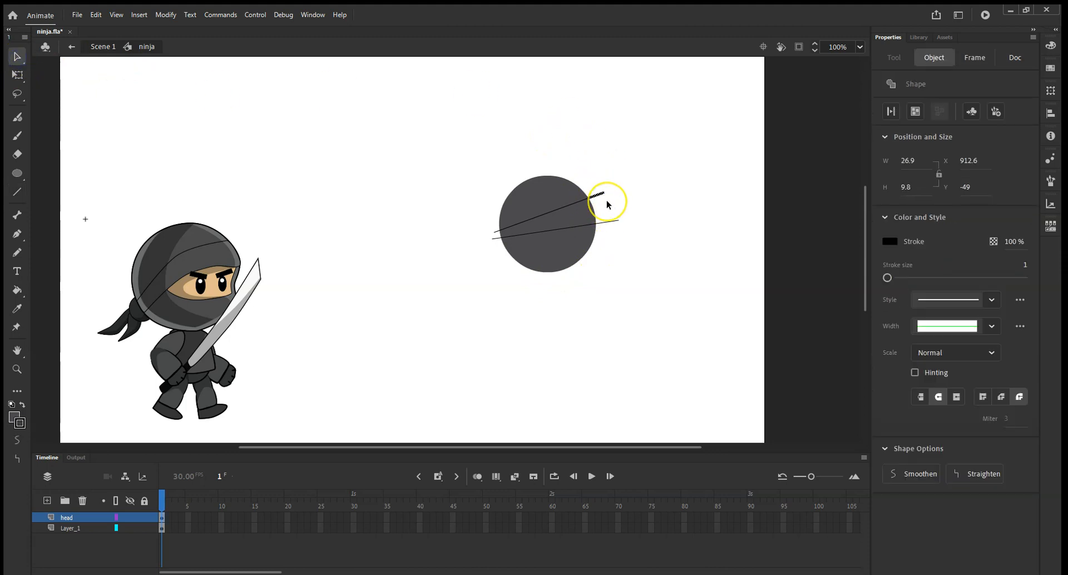
pyautogui.press('Delete')
pyautogui.click(615, 223)
pyautogui.press('Delete')
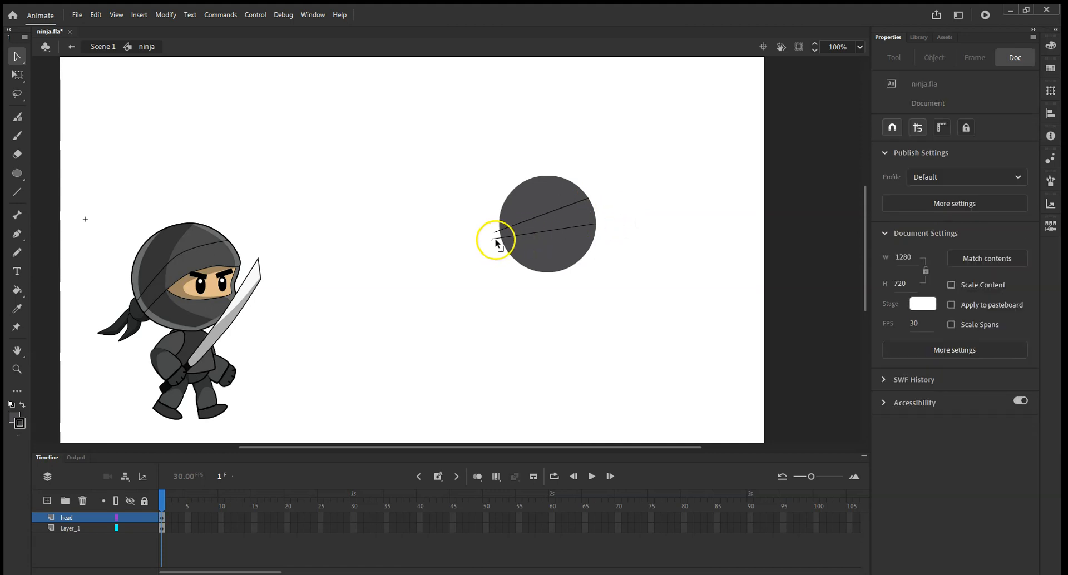
pyautogui.click(495, 239)
pyautogui.press('Delete')
pyautogui.click(495, 234)
pyautogui.press('Delete')
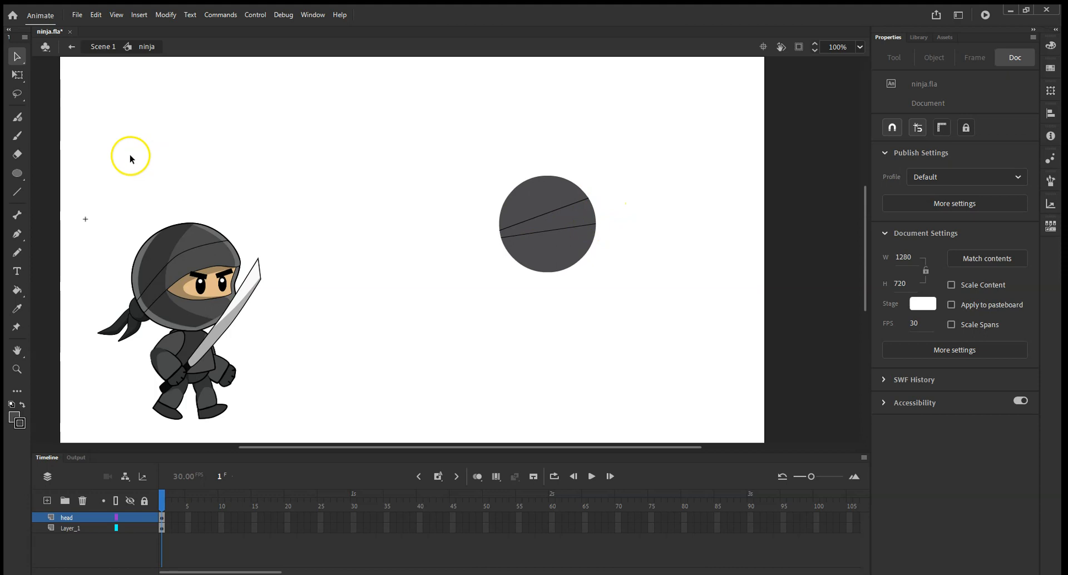
# Sample the ninja's skin tone and fill the band between the two lines with it.
pyautogui.click(16, 308)
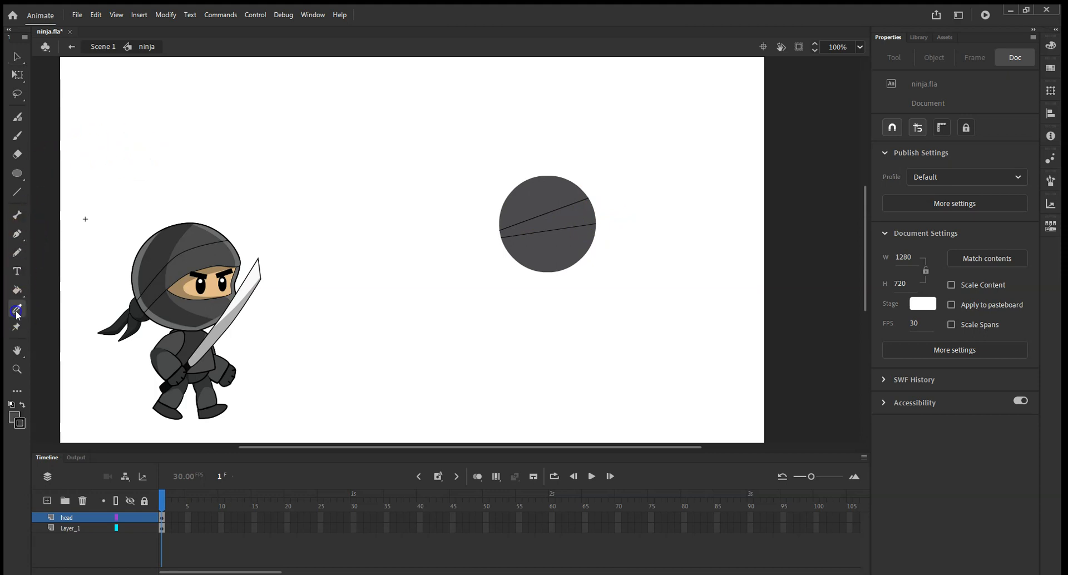
pyautogui.click(209, 285)
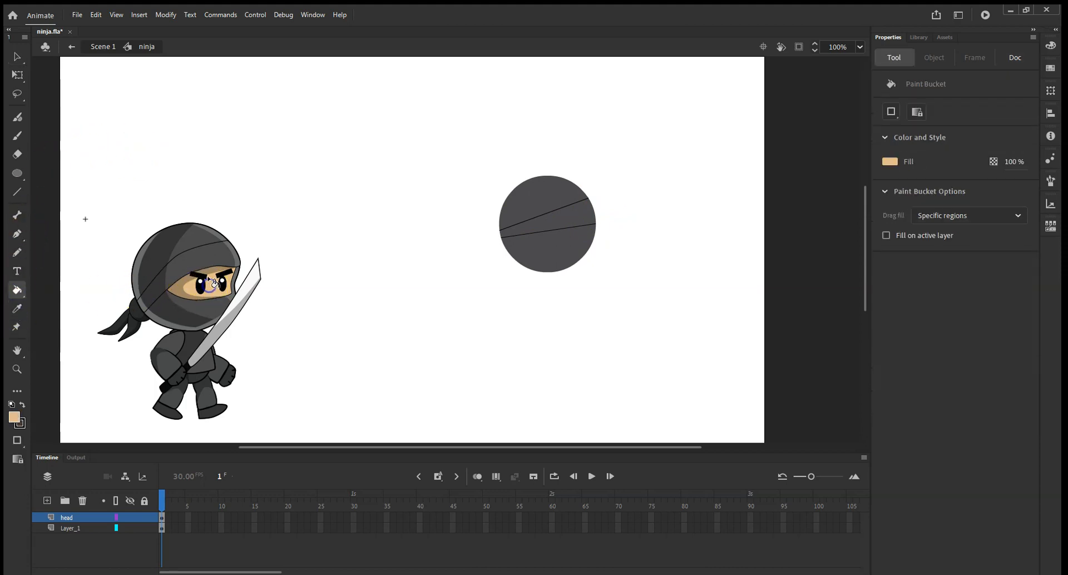
pyautogui.click(583, 218)
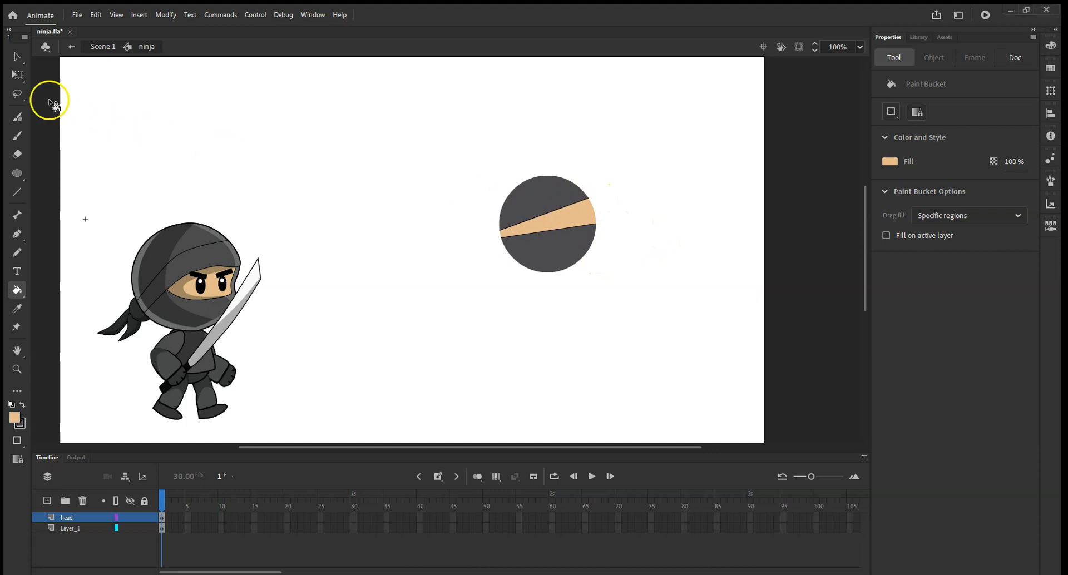
# Bend the two band lines into curves.
pyautogui.click(17, 60)
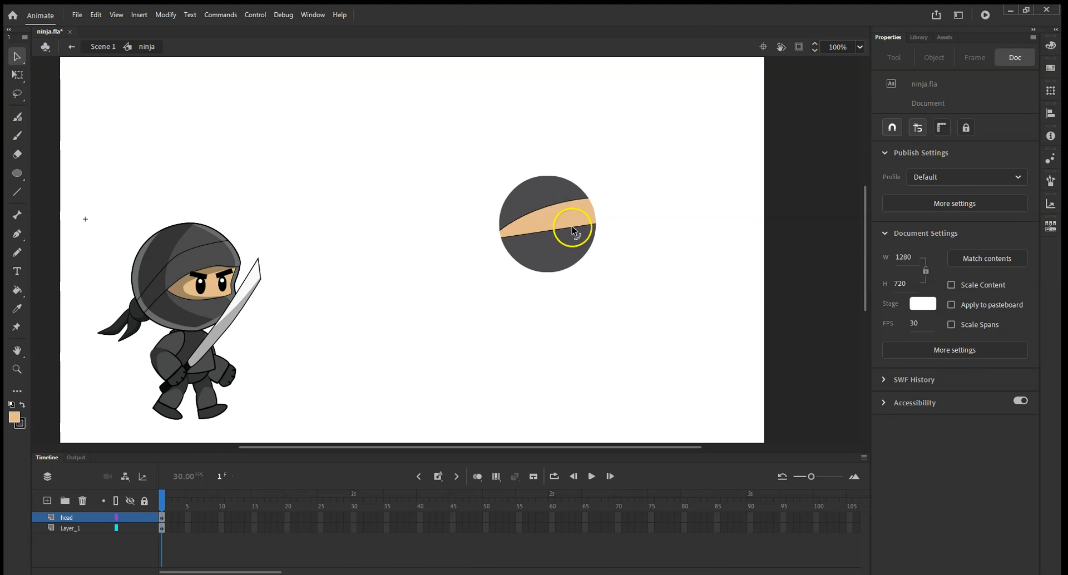
pyautogui.moveTo(571, 228); pyautogui.dragTo(577, 233)
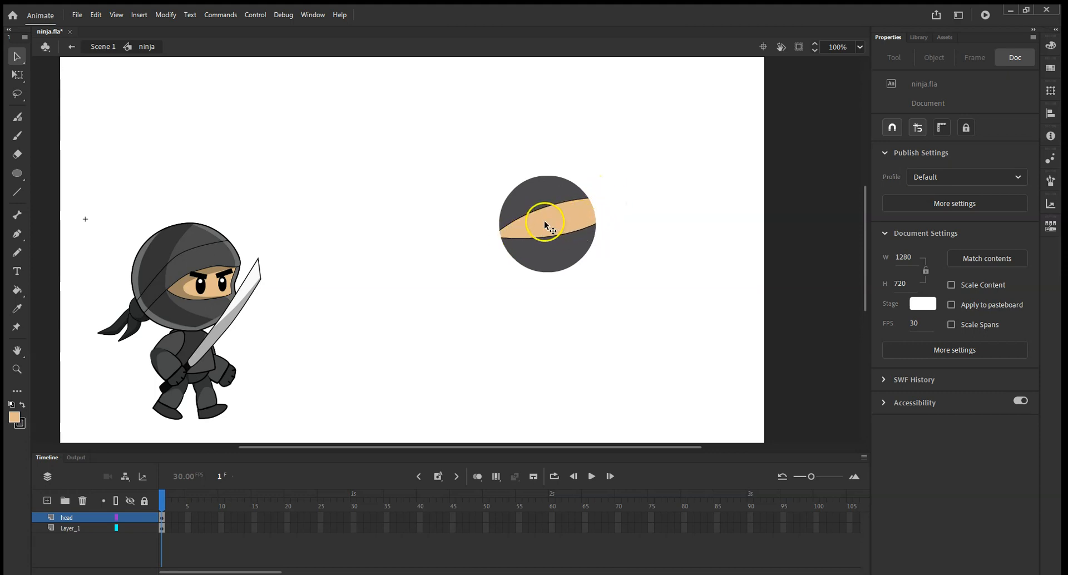
pyautogui.moveTo(542, 210); pyautogui.dragTo(545, 204)
# Draw a white eye on the face band using a white fill and no stroke.
pyautogui.click(18, 174)
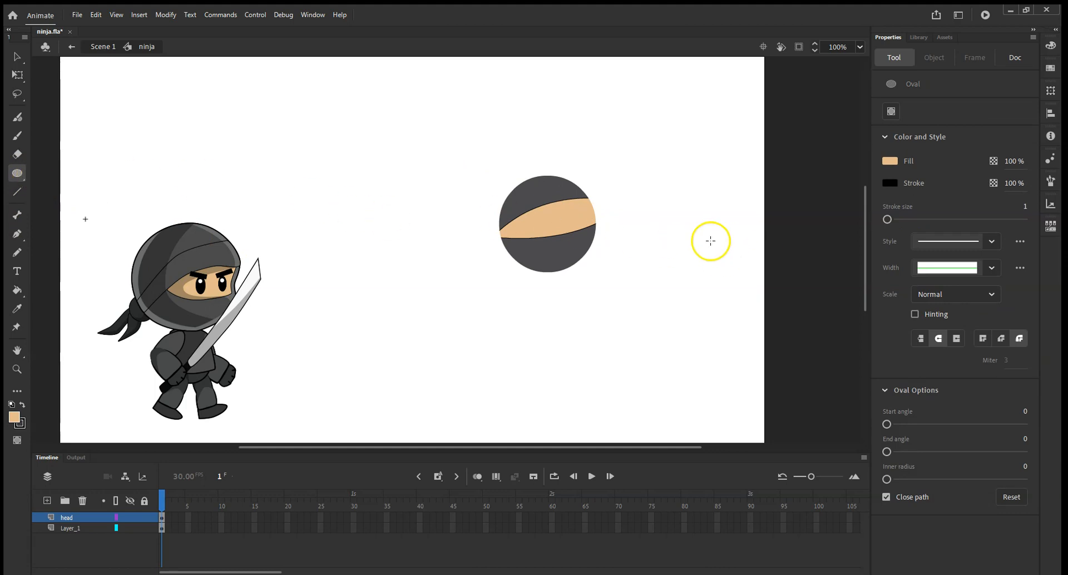
pyautogui.click(890, 160)
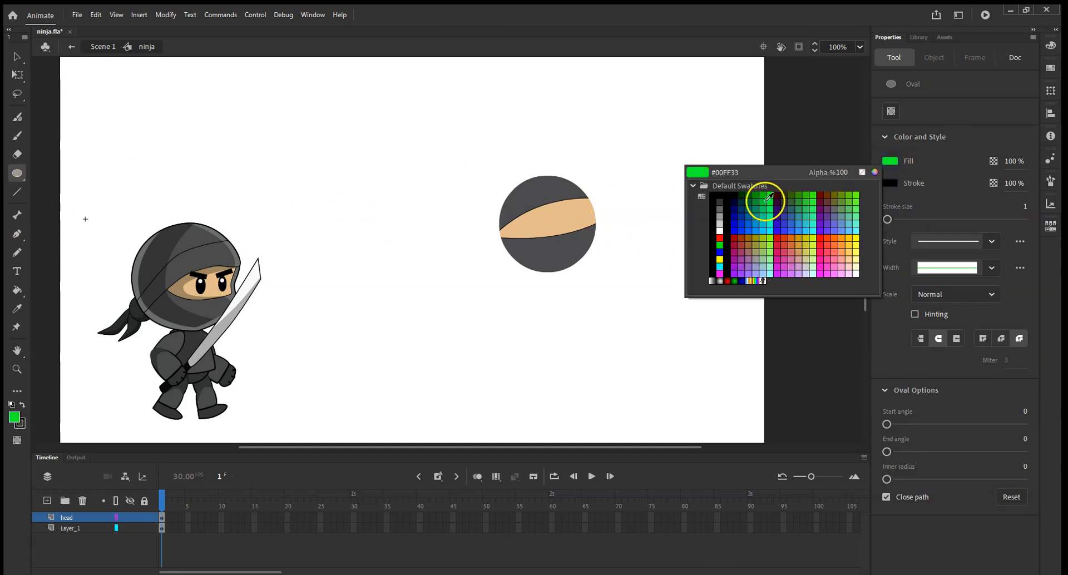
pyautogui.click(720, 231)
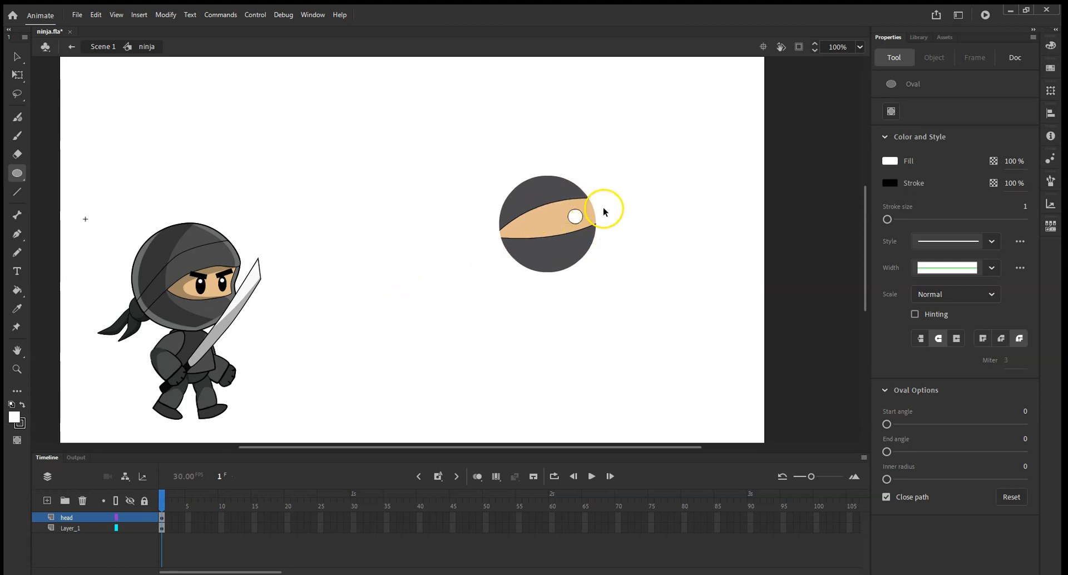
pyautogui.click(889, 182)
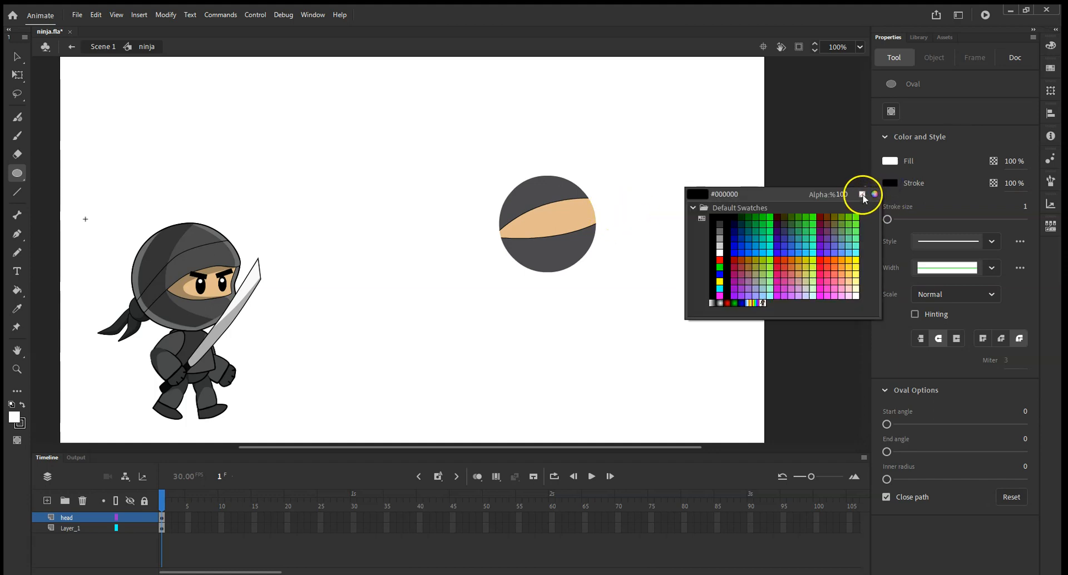
pyautogui.click(862, 195)
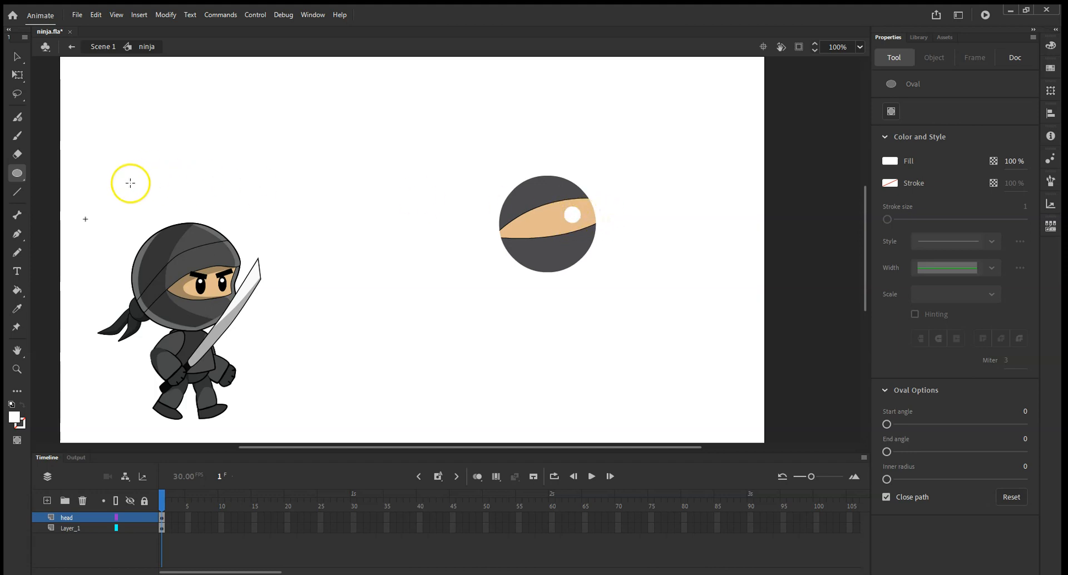
# Add a black pupil inside the white eye.
pyautogui.click(888, 162)
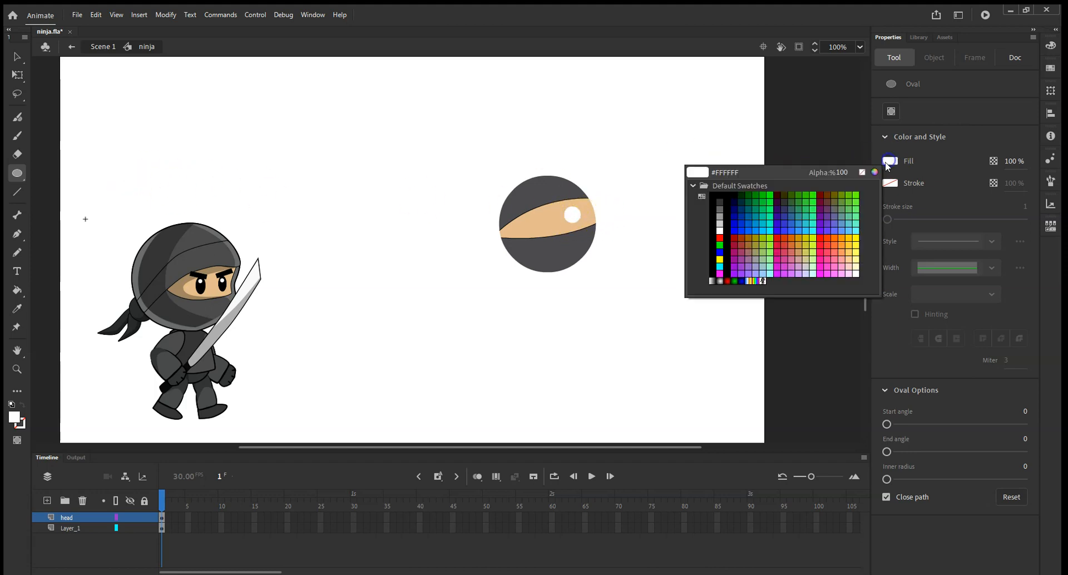
pyautogui.click(724, 192)
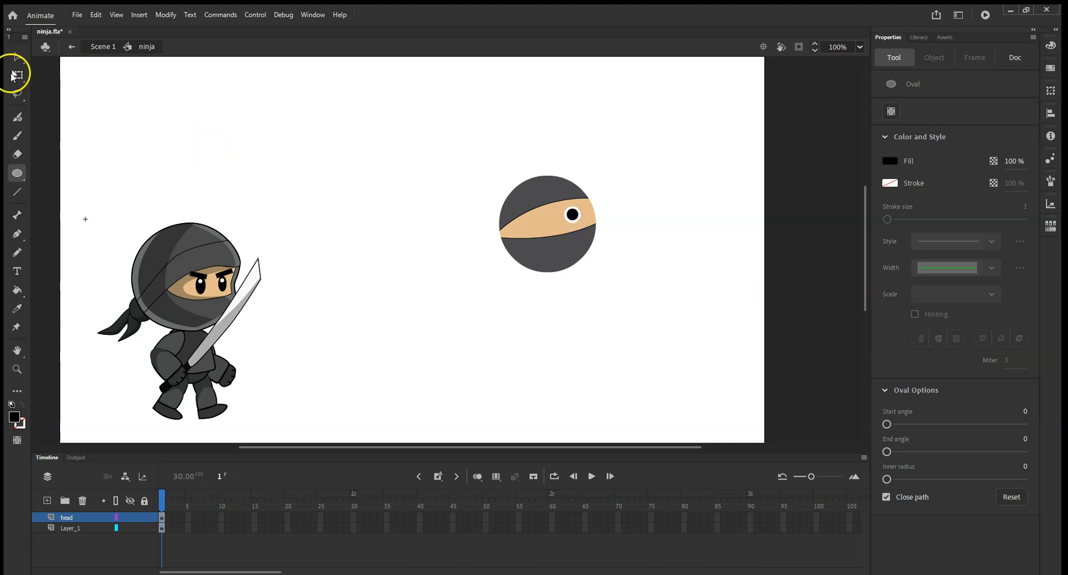
pyautogui.click(16, 56)
pyautogui.moveTo(542, 213); pyautogui.dragTo(574, 217)
pyautogui.click(632, 210)
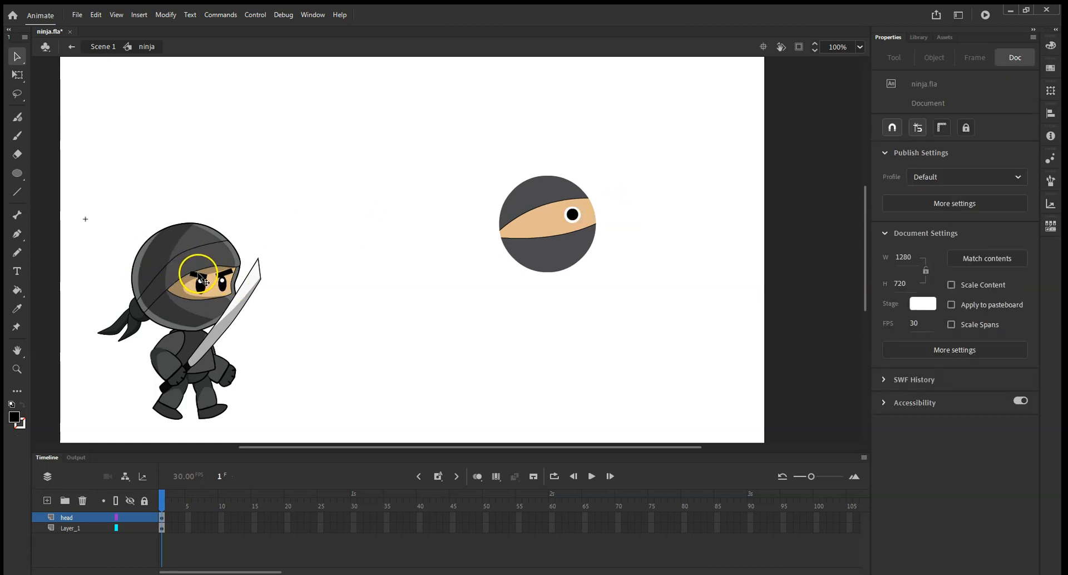
# Draw a small black rectangle above the eye as an eyebrow.
pyautogui.click(18, 174)
pyautogui.click(60, 173)
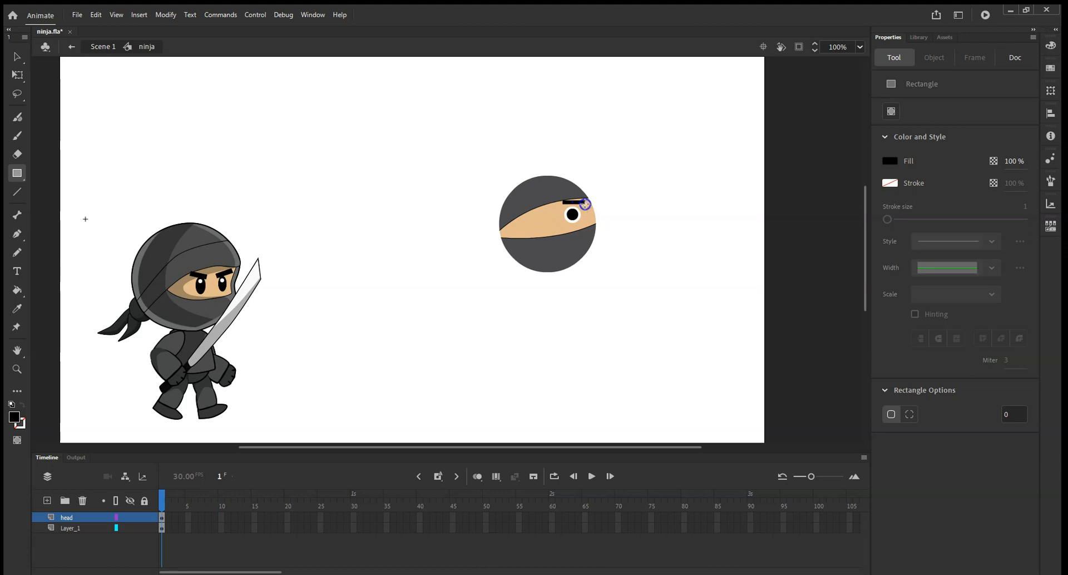
pyautogui.click(17, 75)
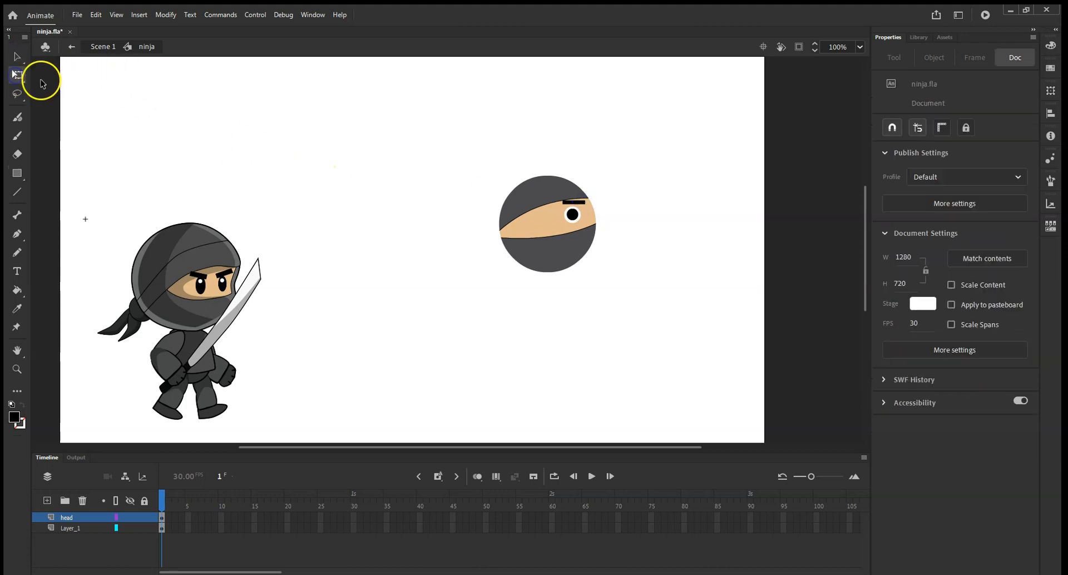
# Rotate the eyebrow with the Free Transform tool so it slants down toward the inner side of the eye.
pyautogui.click(579, 204)
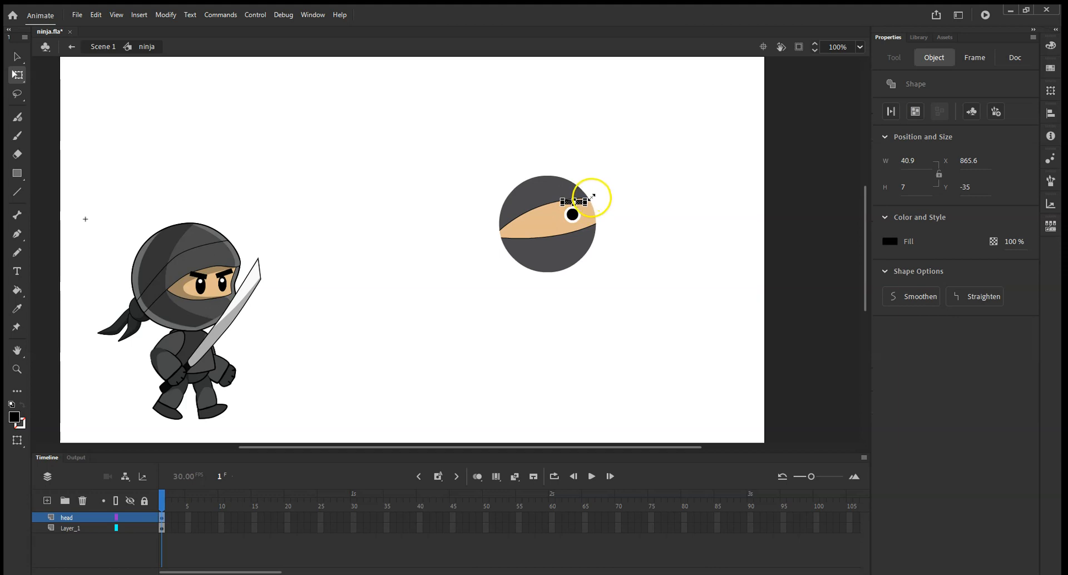
pyautogui.scroll(5, 590, 203)
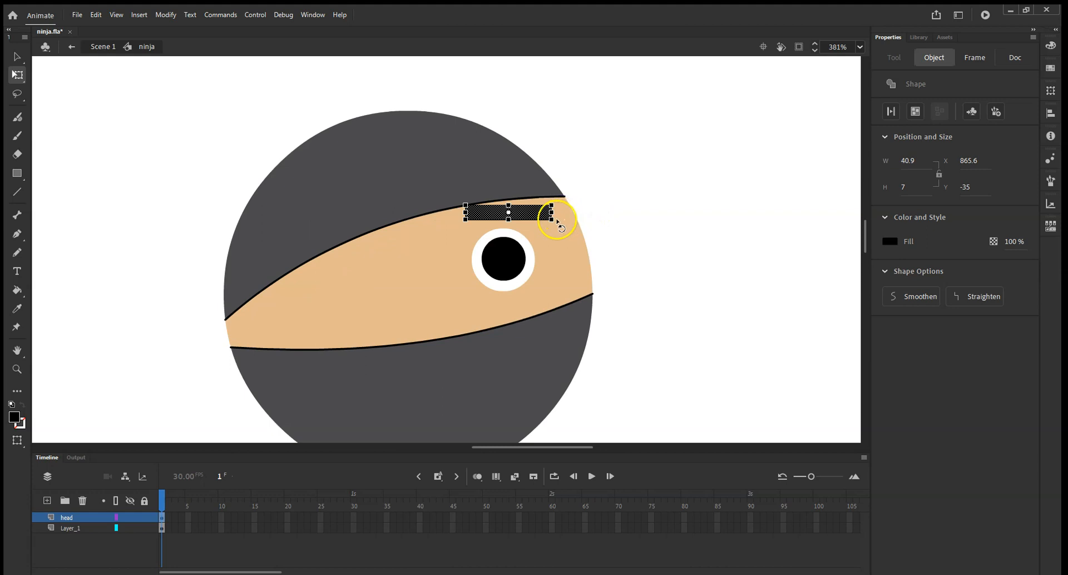
pyautogui.moveTo(556, 221); pyautogui.dragTo(528, 229)
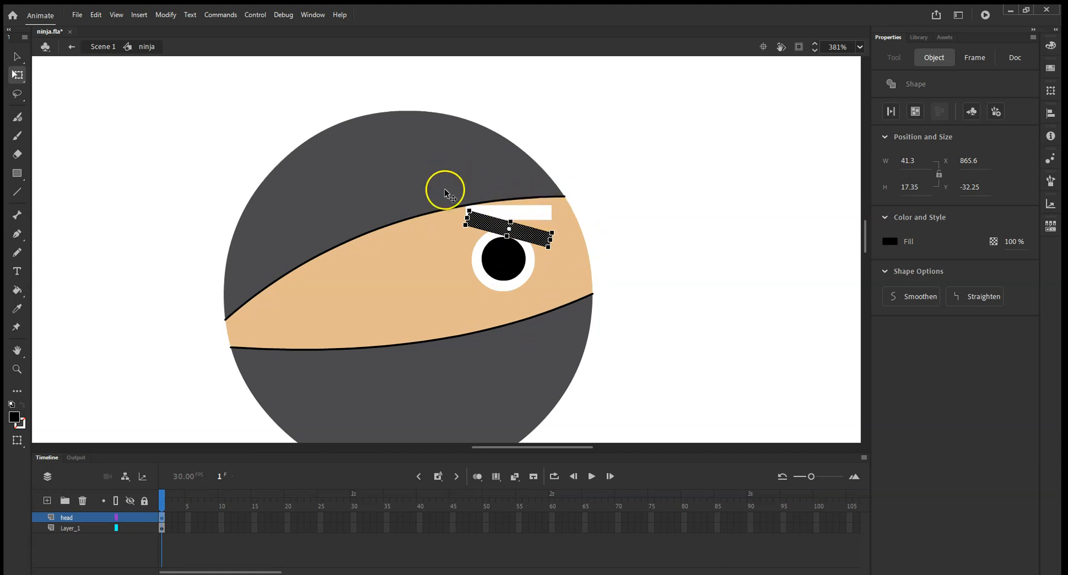
pyautogui.click(18, 55)
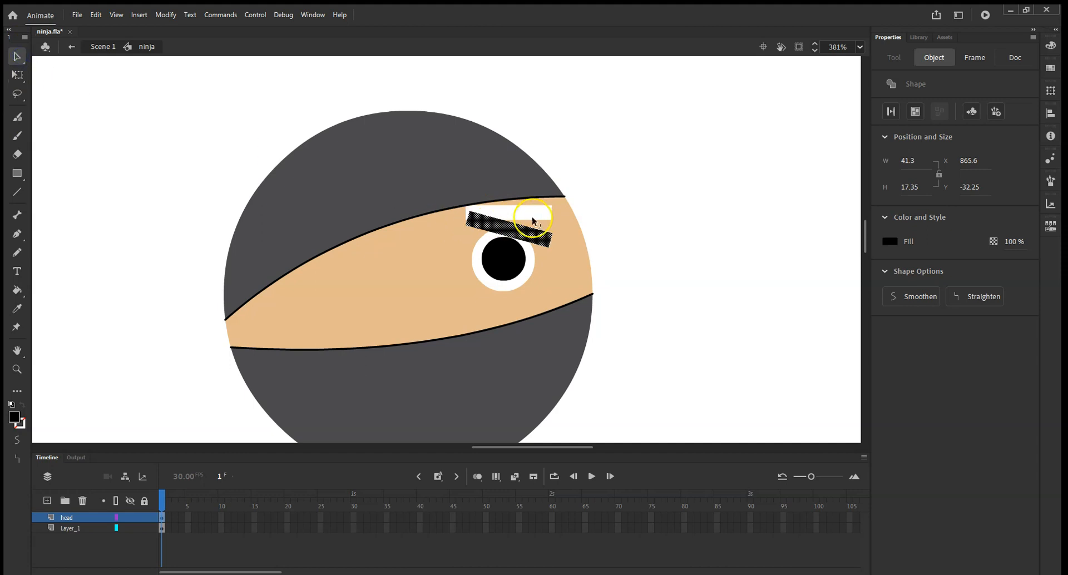
# Sample the face's skin color and fill the white gap left above the eyebrow with it.
pyautogui.click(16, 291)
pyautogui.click(17, 309)
pyautogui.click(385, 321)
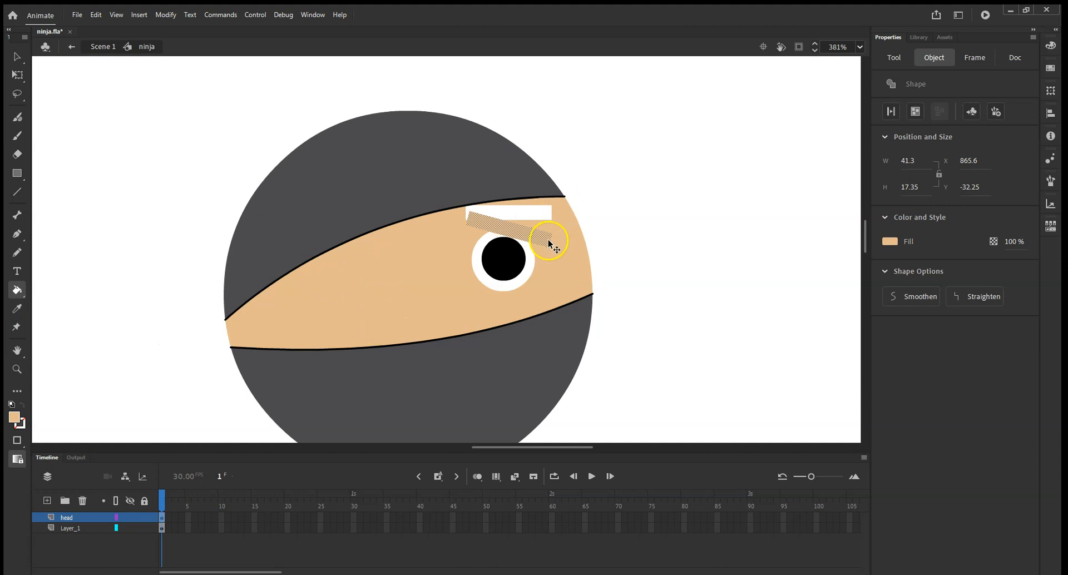
pyautogui.hotkey('ctrl', 'z')
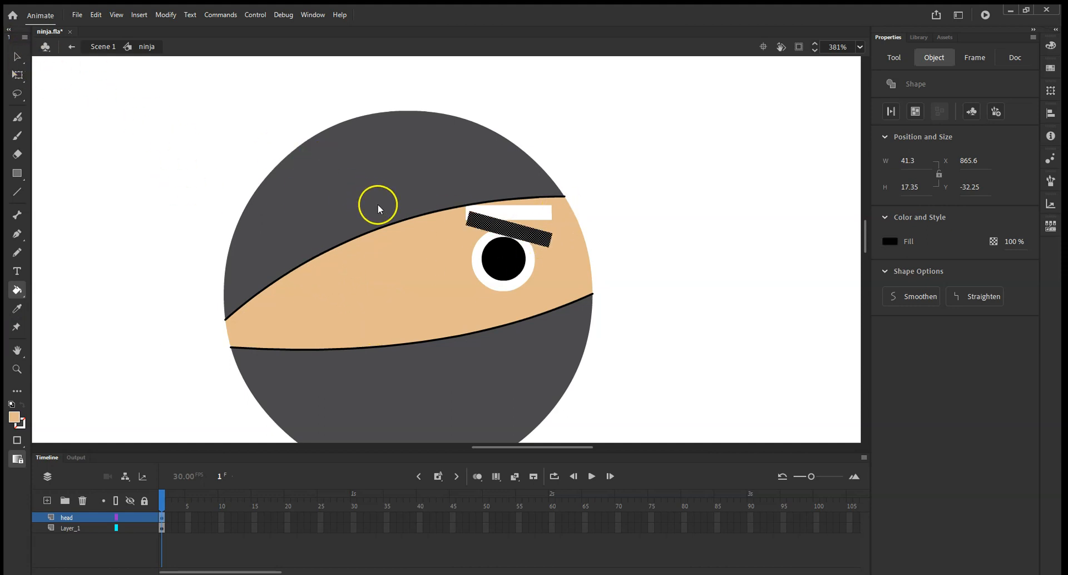
pyautogui.click(17, 56)
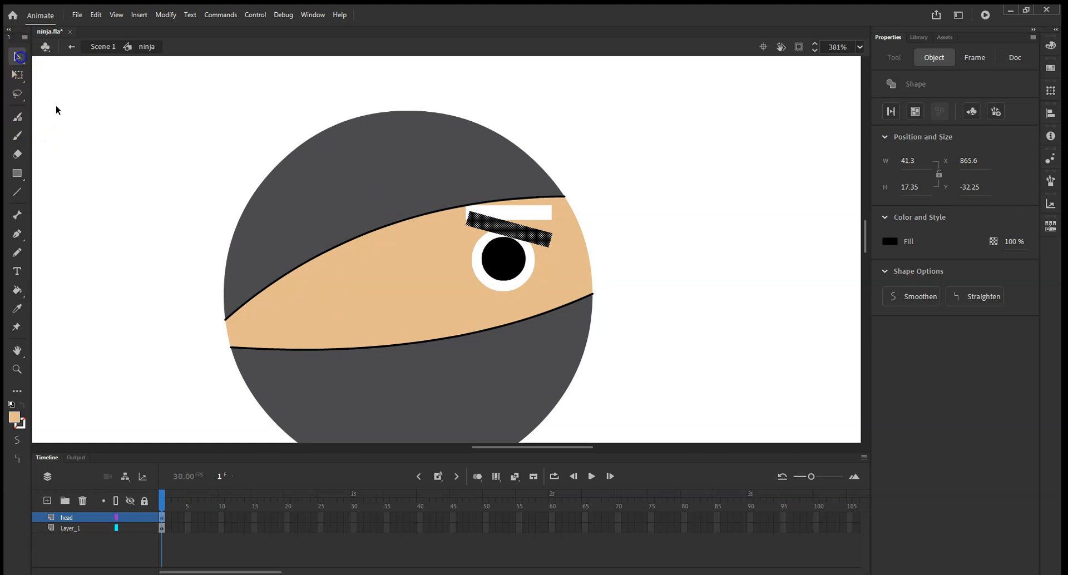
pyautogui.click(390, 299)
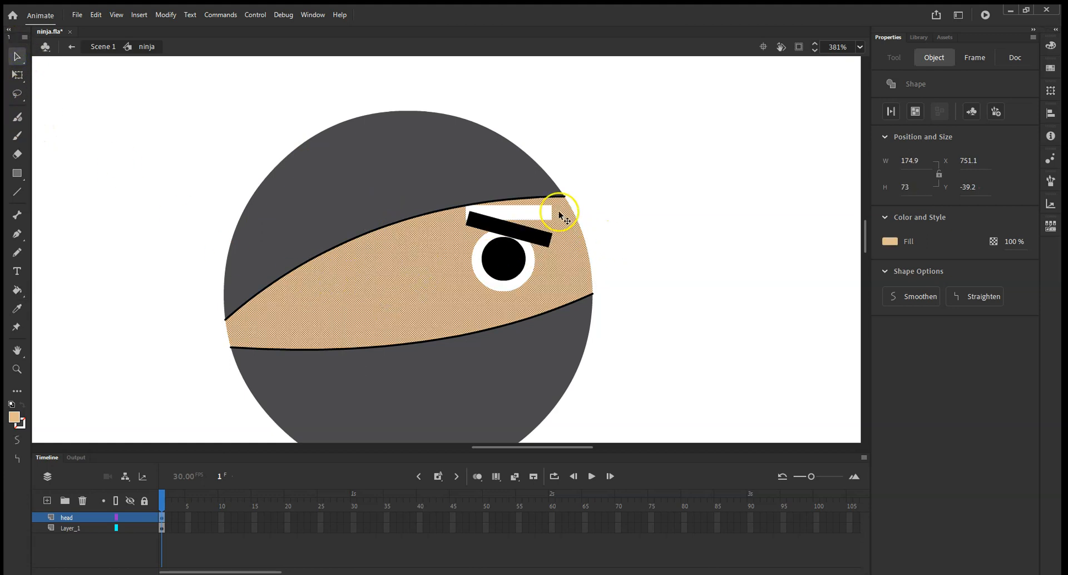
pyautogui.click(17, 309)
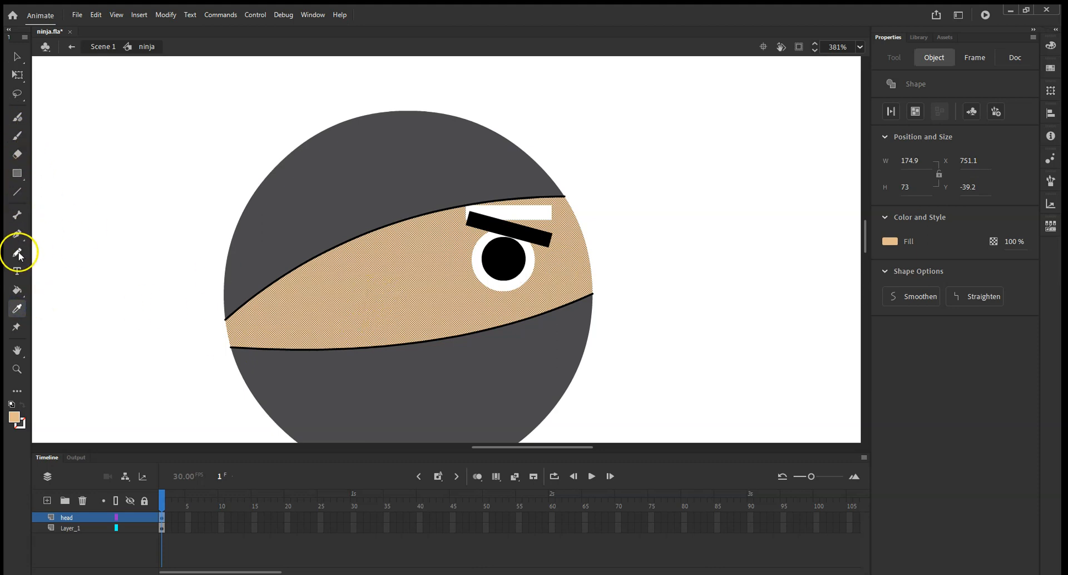
pyautogui.click(18, 290)
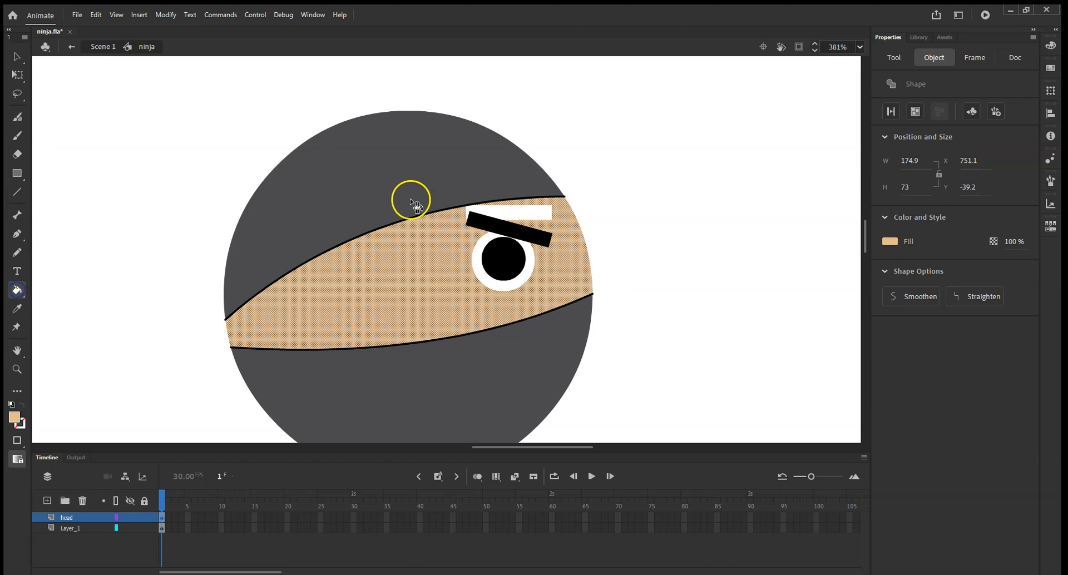
pyautogui.click(520, 214)
pyautogui.click(17, 56)
pyautogui.click(157, 166)
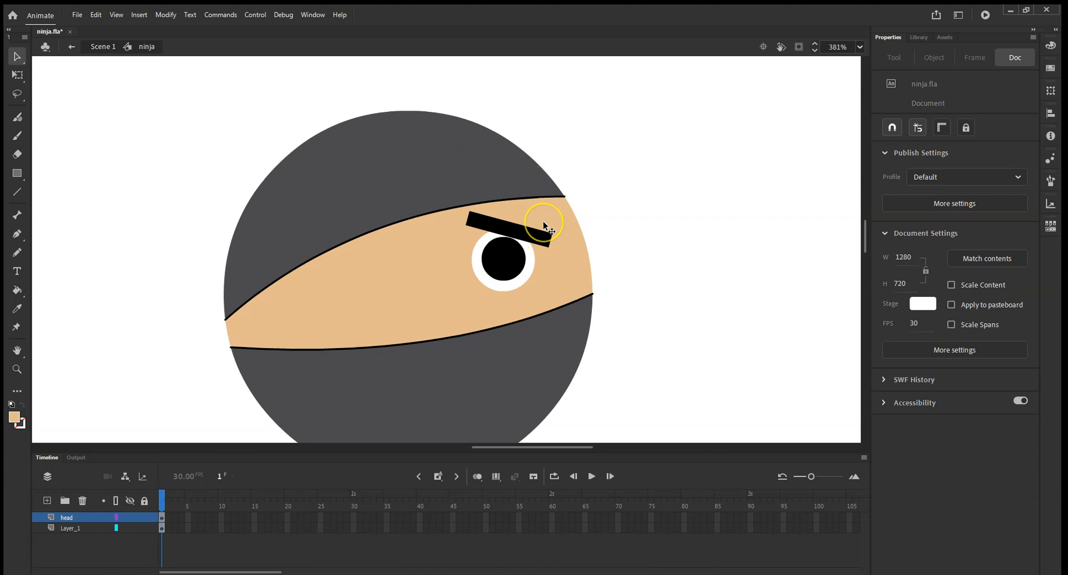
# Draw a line vertically across the head and bend its segments into curves to divide the hood.
pyautogui.scroll(-3, 543, 221)
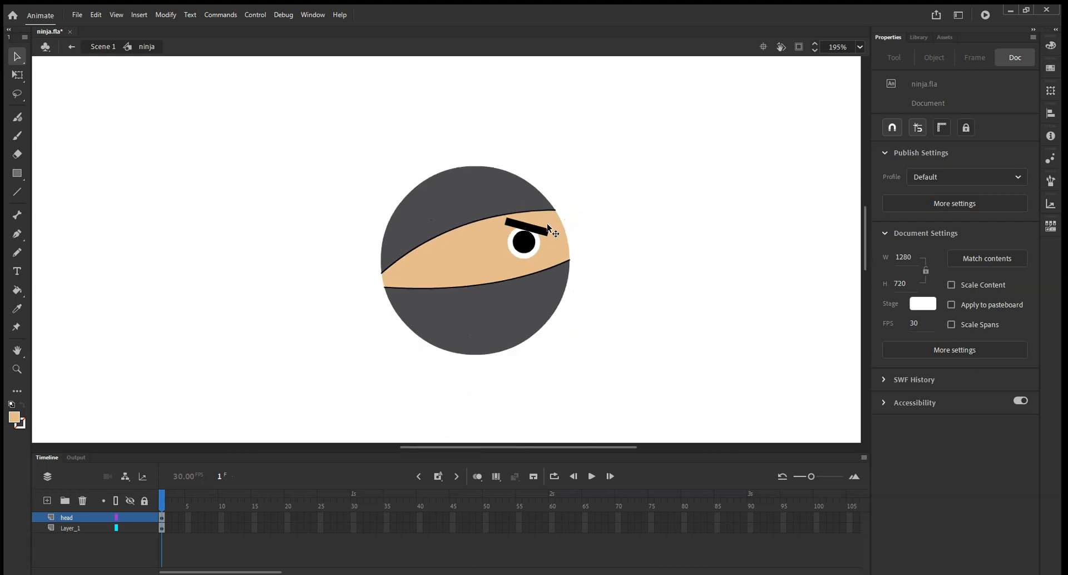
pyautogui.scroll(-3, 546, 223)
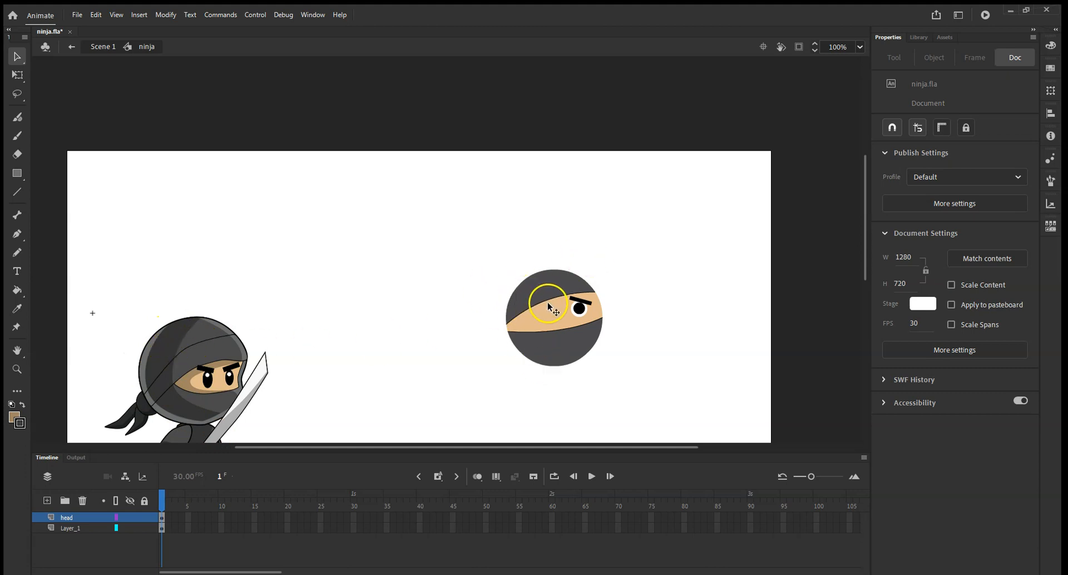
pyautogui.scroll(5, 548, 306)
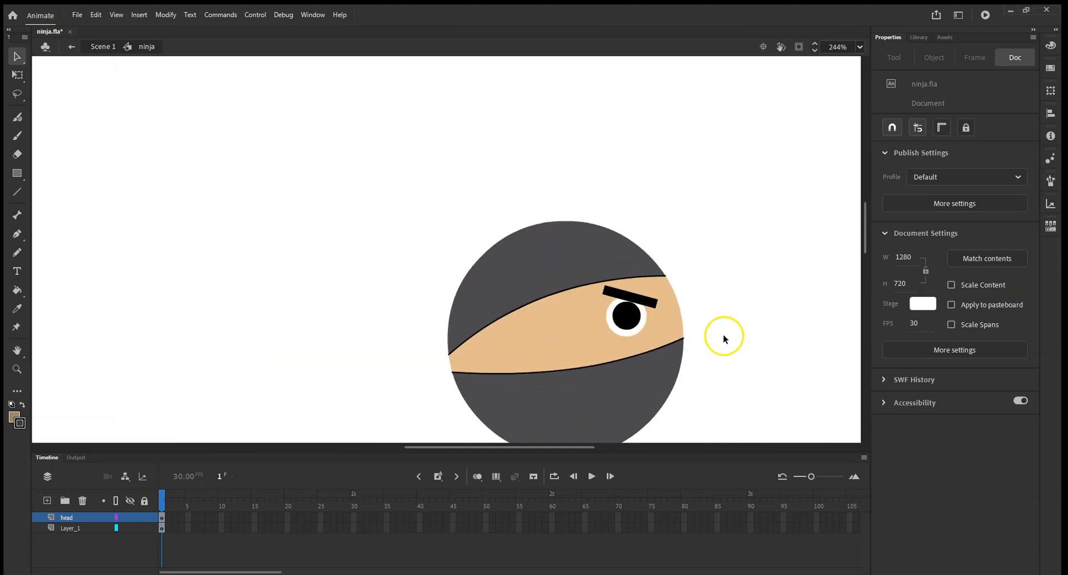
pyautogui.scroll(-4, 722, 336)
pyautogui.scroll(2, 707, 322)
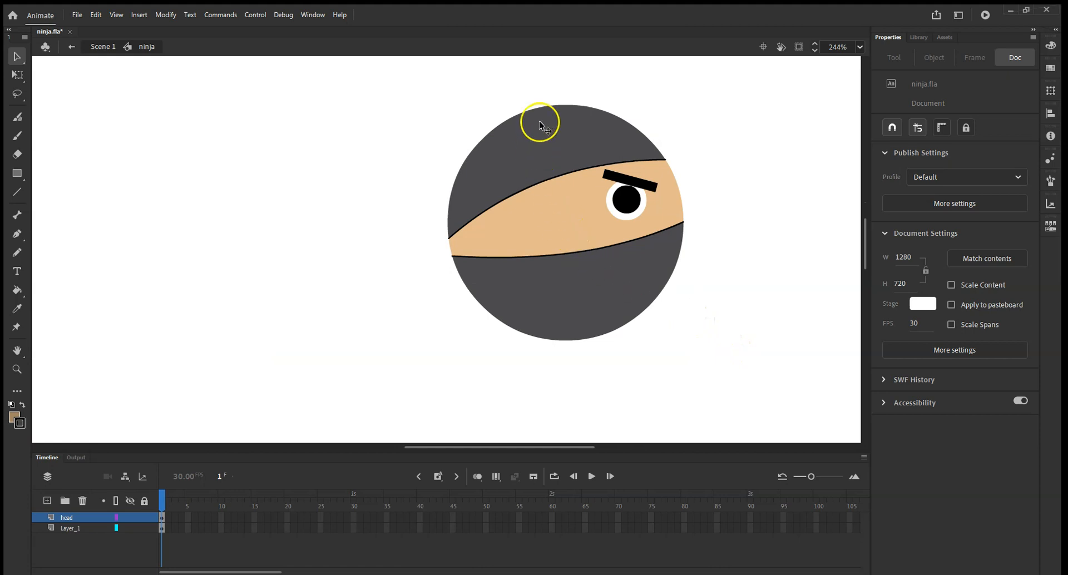
pyautogui.click(19, 193)
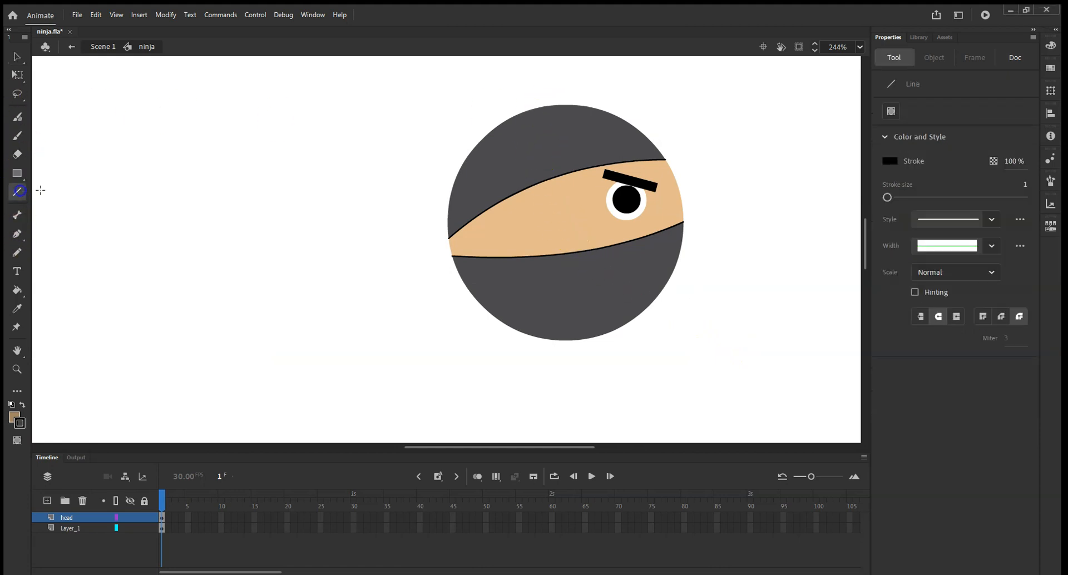
pyautogui.moveTo(515, 84); pyautogui.dragTo(578, 375)
pyautogui.click(17, 56)
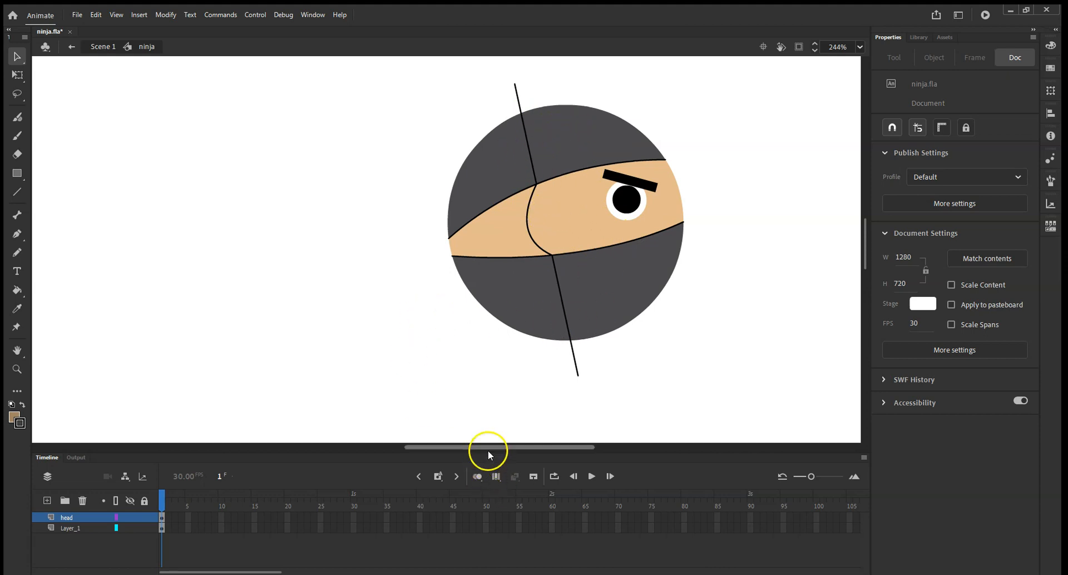
pyautogui.moveTo(487, 449)
pyautogui.mouseDown()
pyautogui.moveTo(355, 457)
pyautogui.moveTo(478, 467)
pyautogui.mouseUp()
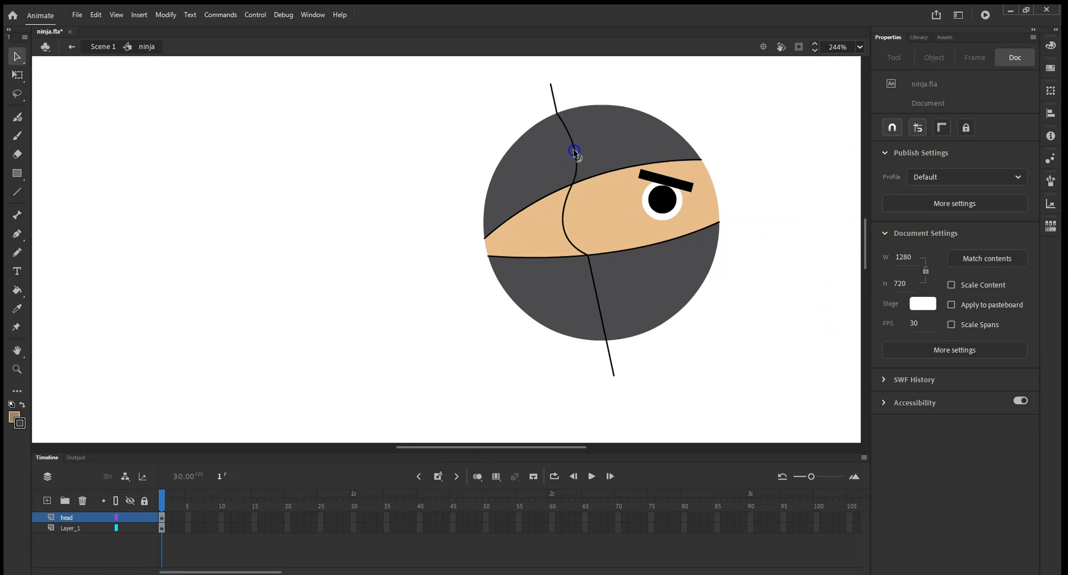
pyautogui.moveTo(600, 314); pyautogui.dragTo(602, 337)
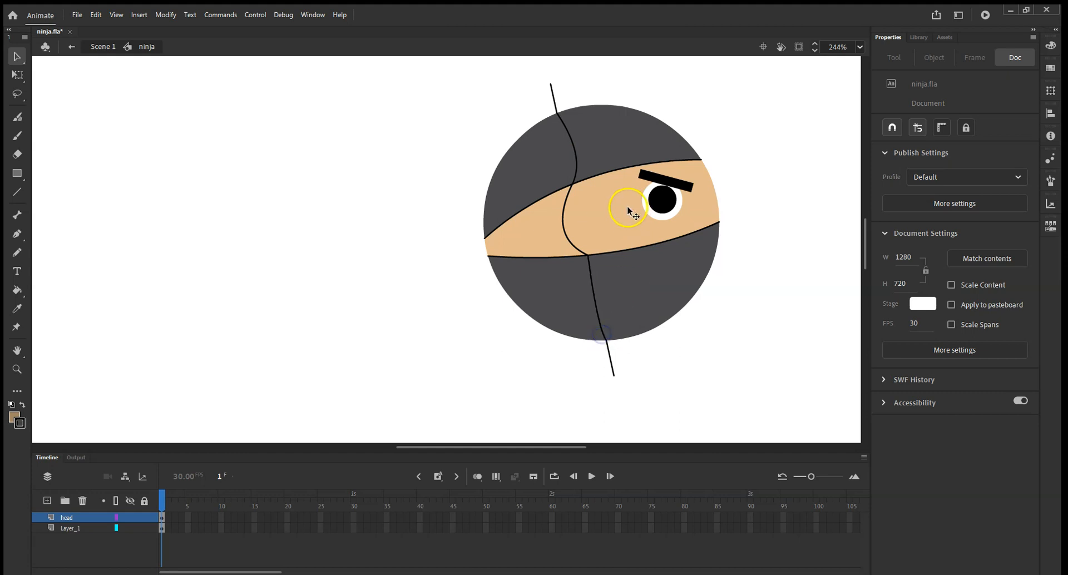
# Sample the reference ninja's shaded skin tone and fill the face band's left section with it.
pyautogui.moveTo(415, 449); pyautogui.dragTo(376, 448)
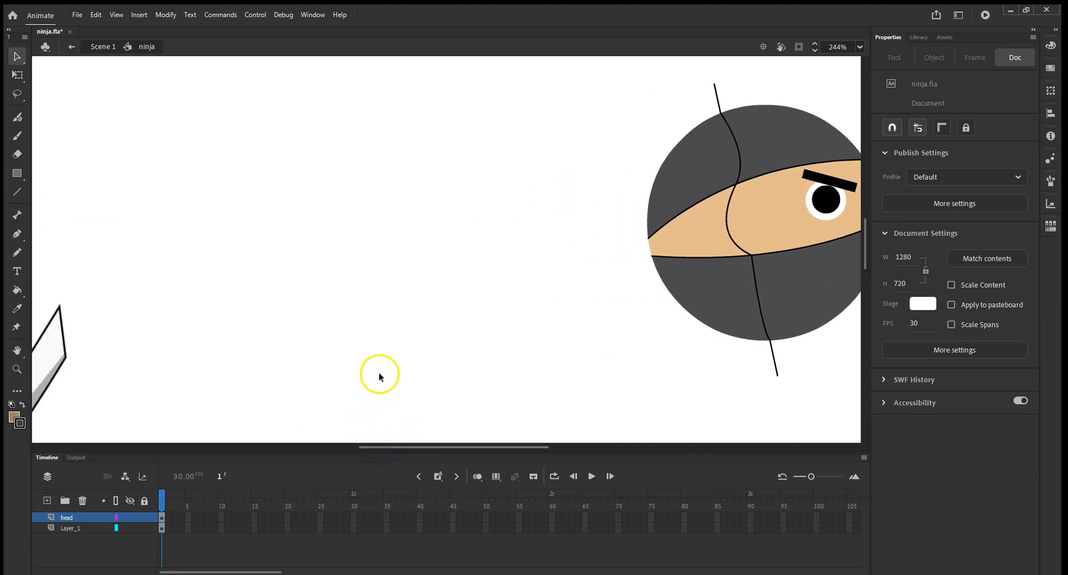
pyautogui.scroll(-1, 378, 372)
pyautogui.scroll(-1, 354, 412)
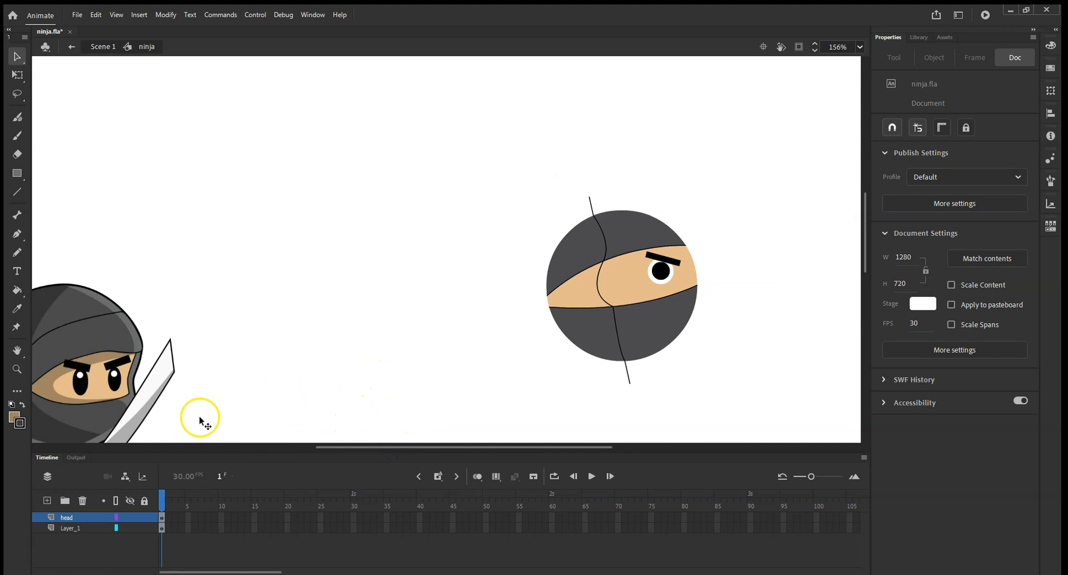
pyautogui.click(17, 308)
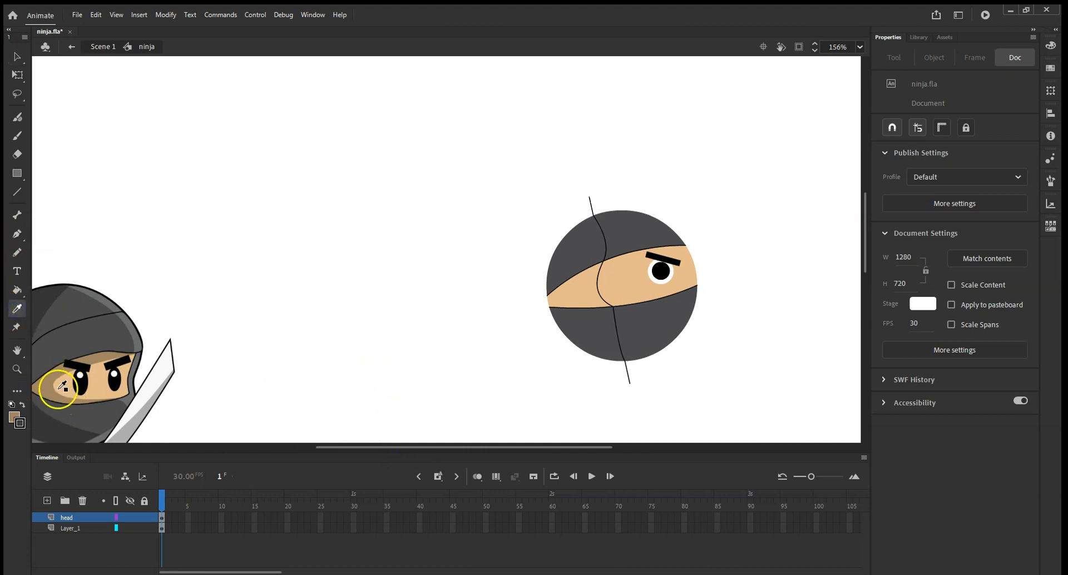
pyautogui.click(45, 384)
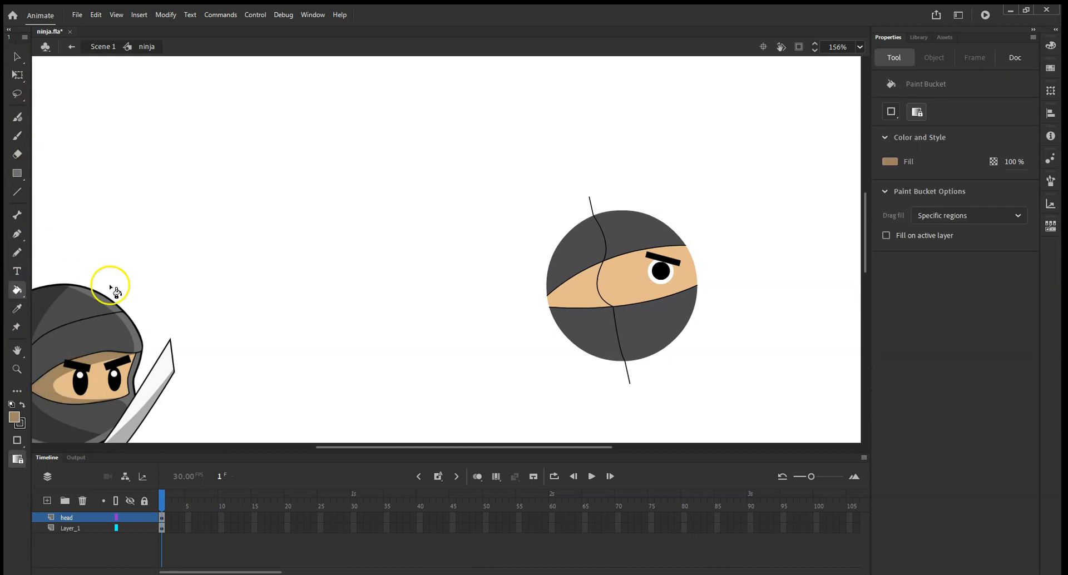
pyautogui.click(573, 290)
pyautogui.click(578, 289)
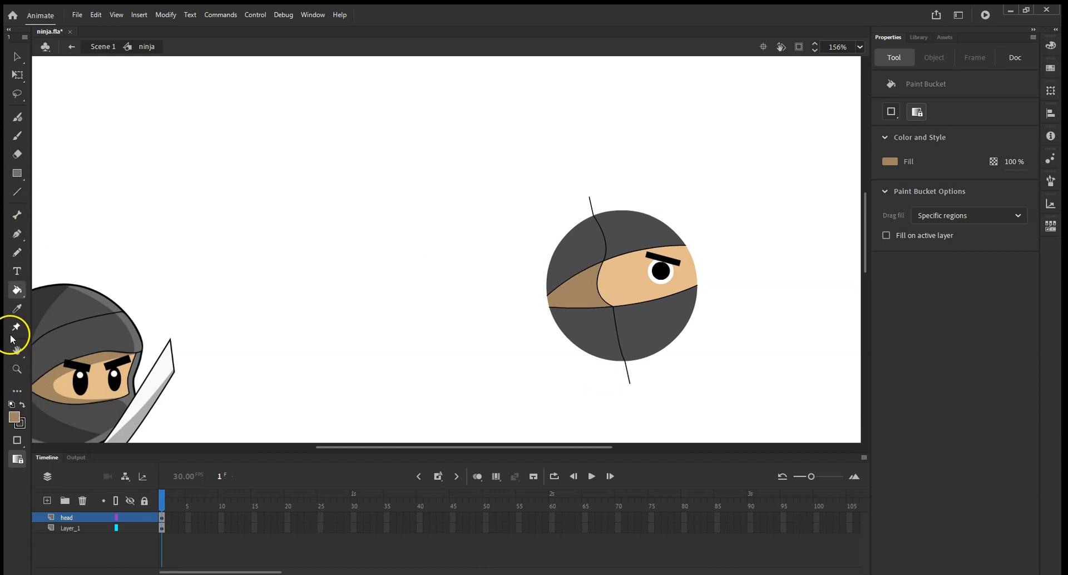
# Sample the reference hood's darker gray and fill the hood's left sections above and below the band.
pyautogui.click(17, 309)
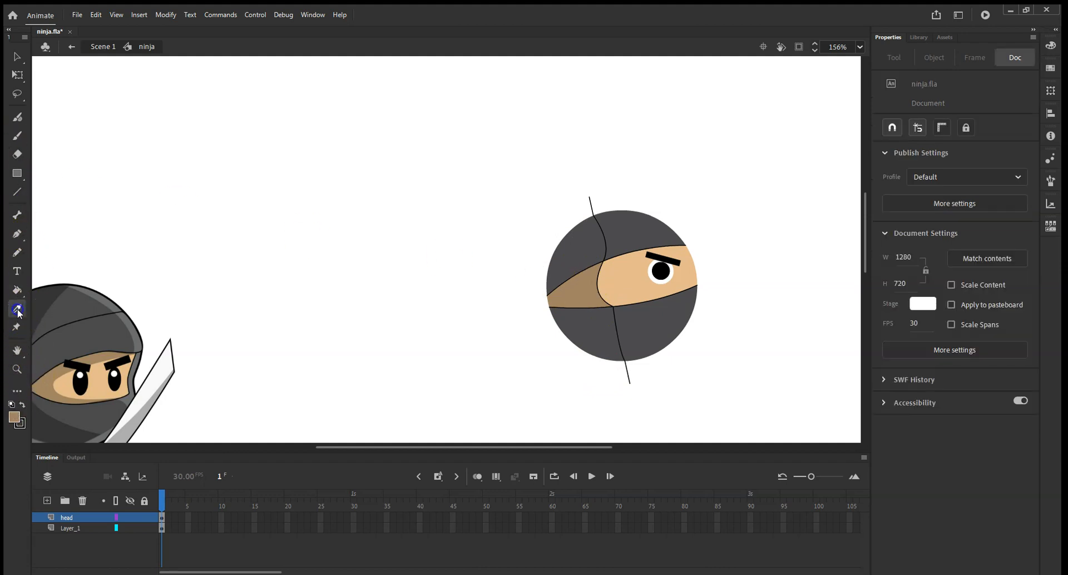
pyautogui.click(48, 292)
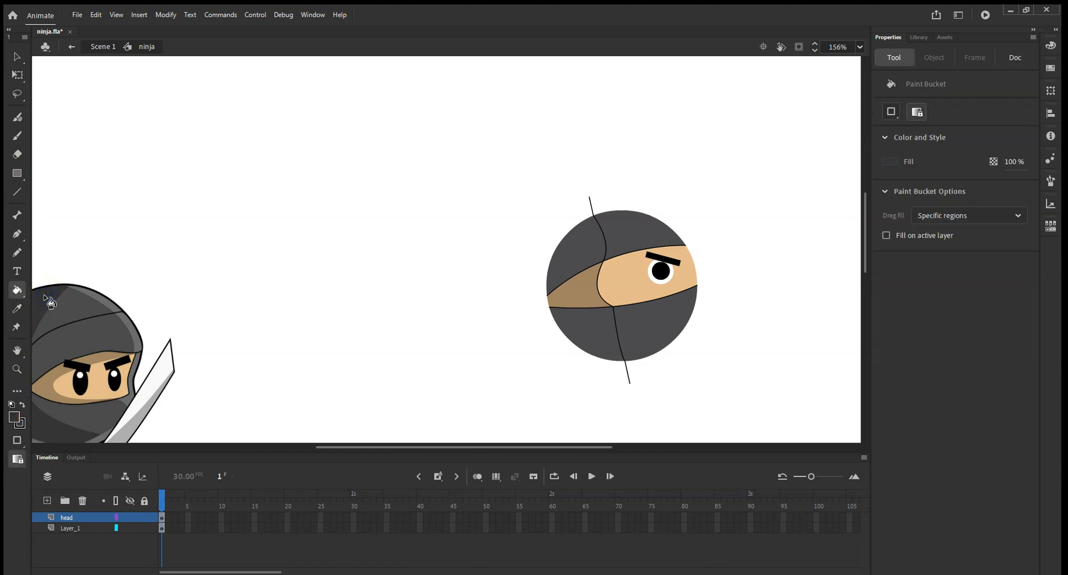
pyautogui.click(584, 245)
pyautogui.click(597, 329)
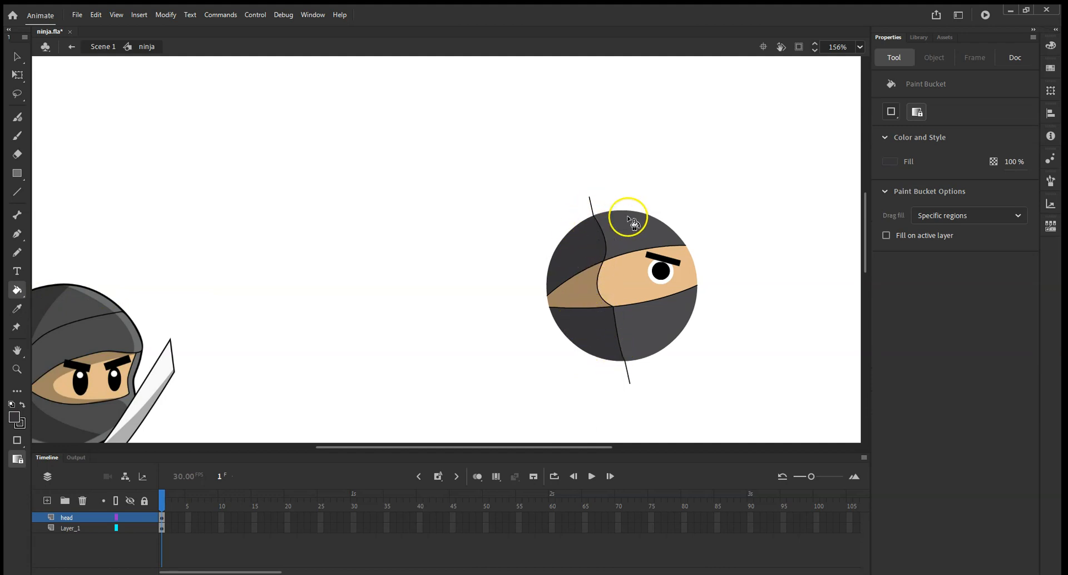
# Select and delete the dividing line segments, keeping only the shaded color regions.
pyautogui.click(17, 56)
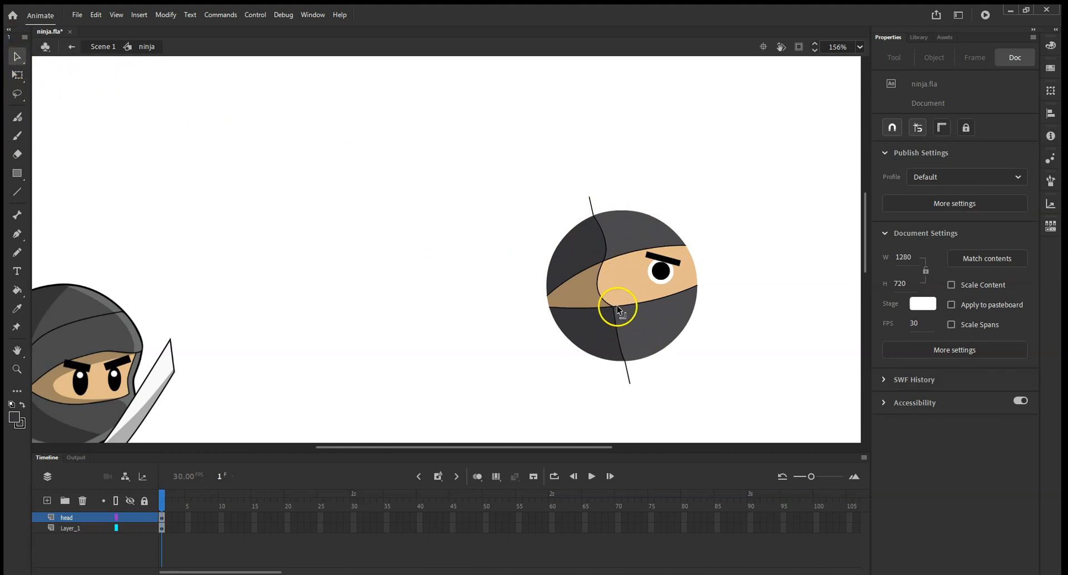
pyautogui.click(603, 299)
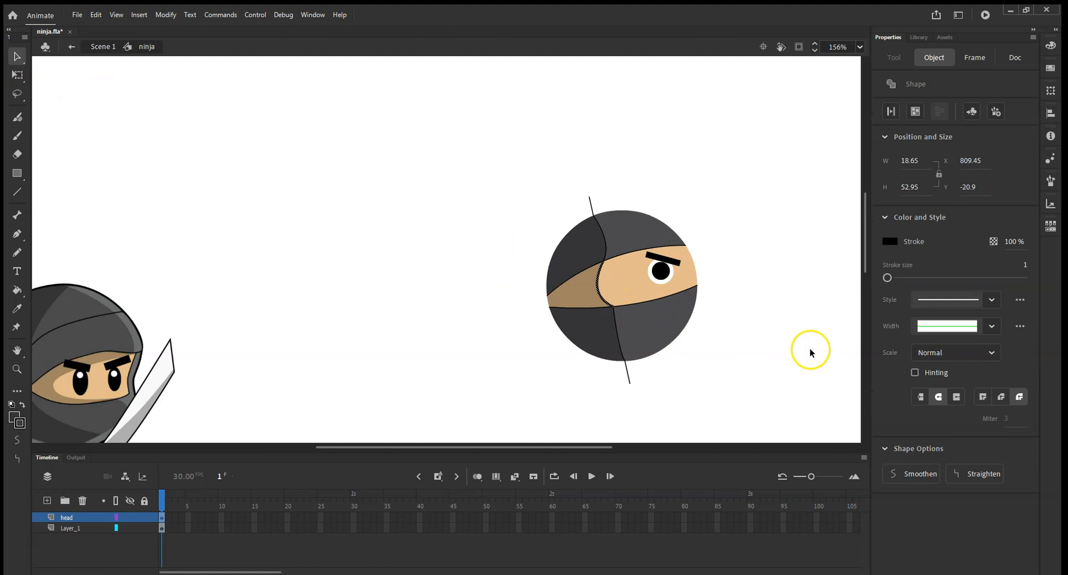
pyautogui.click(809, 348)
pyautogui.click(617, 334)
pyautogui.press('Delete')
pyautogui.click(627, 375)
pyautogui.press('Delete')
pyautogui.click(593, 204)
pyautogui.press('Delete')
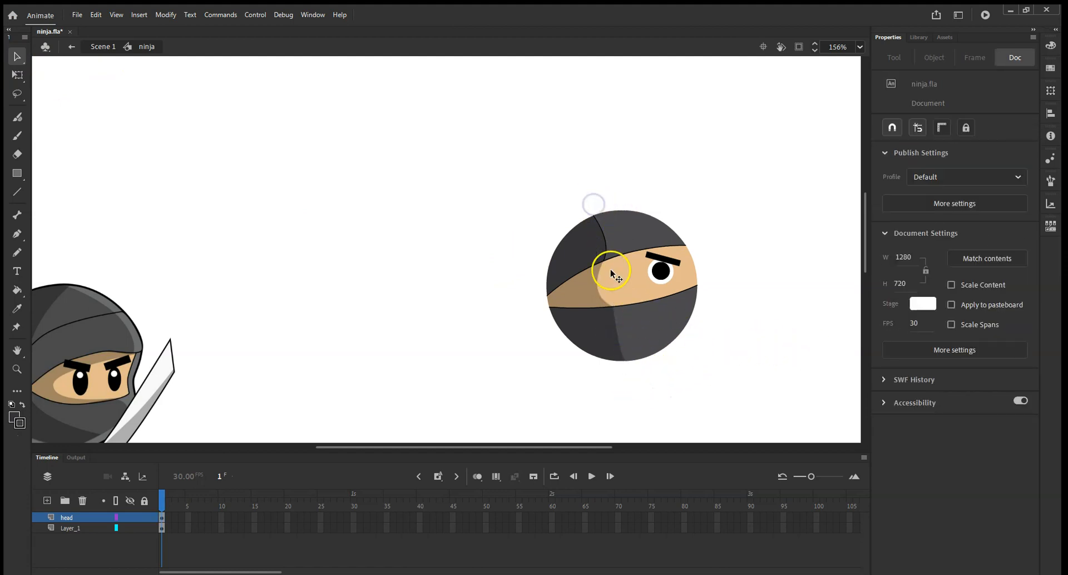
pyautogui.click(606, 243)
pyautogui.click(609, 247)
pyautogui.click(17, 191)
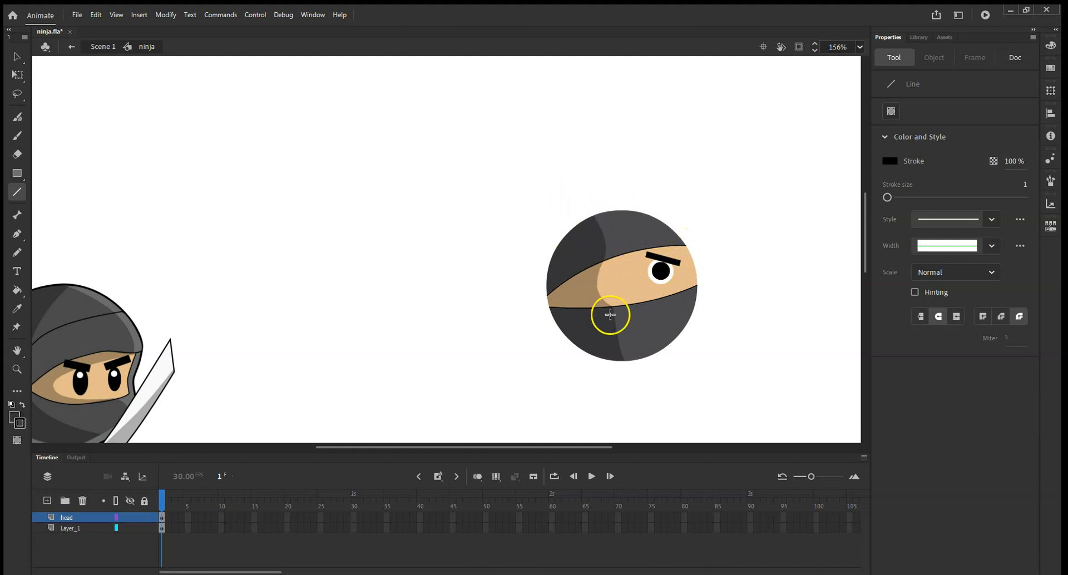
pyautogui.click(16, 57)
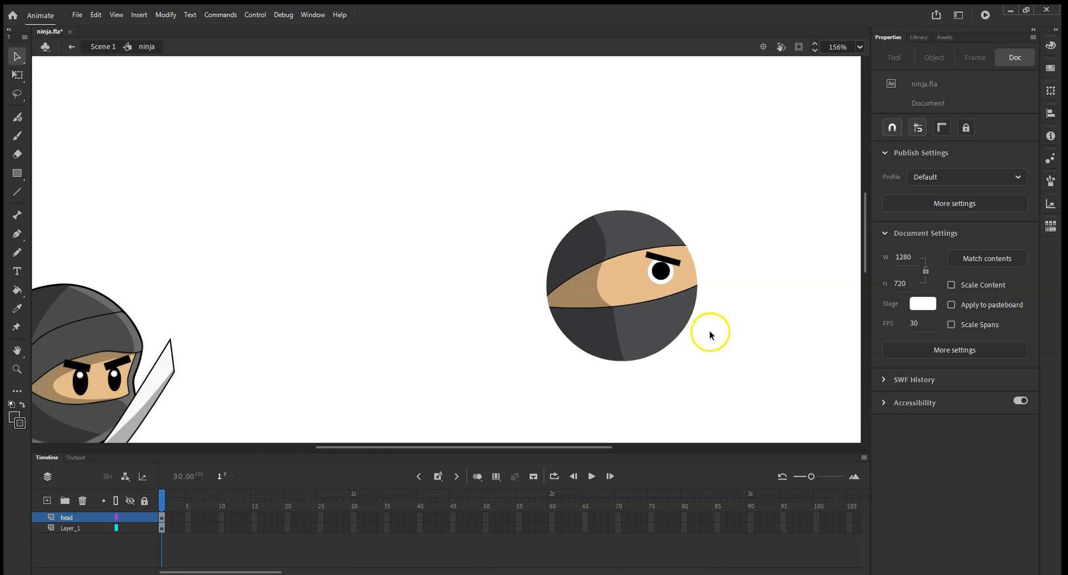
# Reshape the head's right edge by pulling the outline outward near the face band.
pyautogui.moveTo(688, 325); pyautogui.dragTo(671, 346)
pyautogui.click(689, 266)
pyautogui.click(698, 290)
pyautogui.click(705, 296)
pyautogui.click(698, 300)
pyautogui.moveTo(697, 299); pyautogui.dragTo(696, 313)
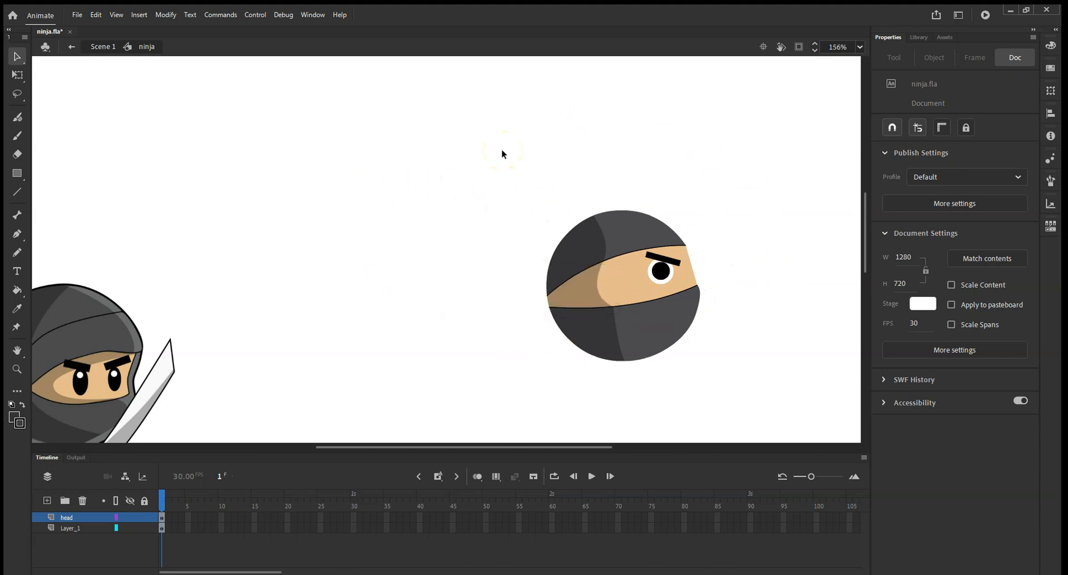
pyautogui.scroll(-3, 526, 182)
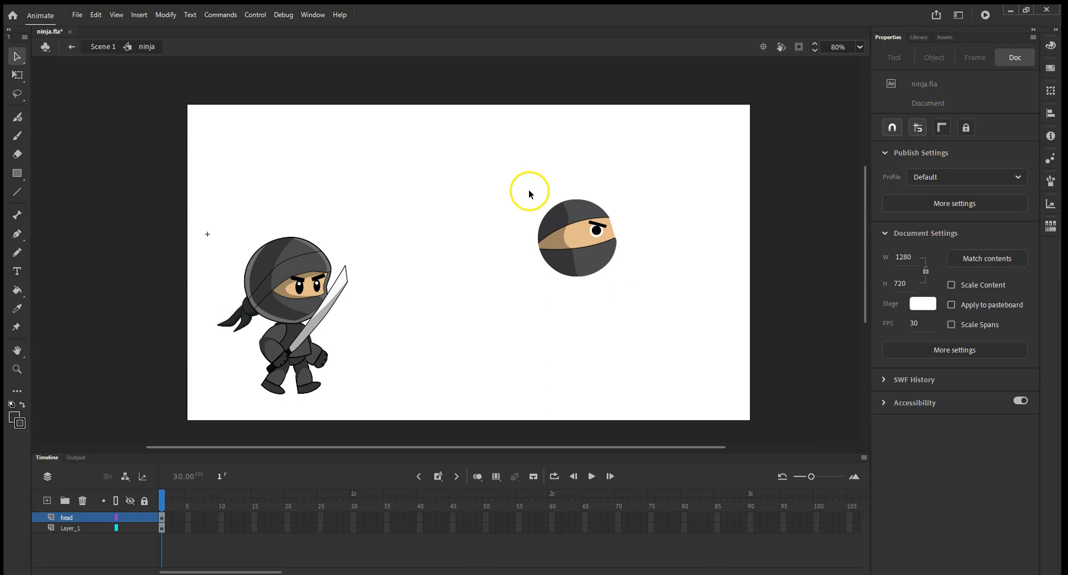